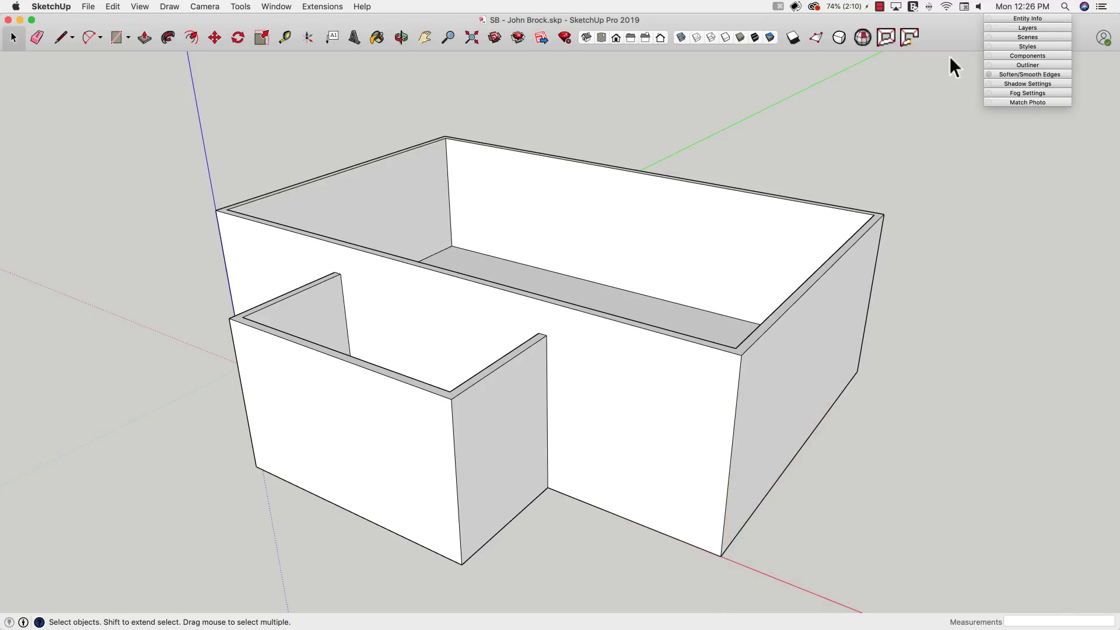
# Zoom and orbit in close on the top outer corner of the main house's end wall
pyautogui.scroll(5, 765, 306)
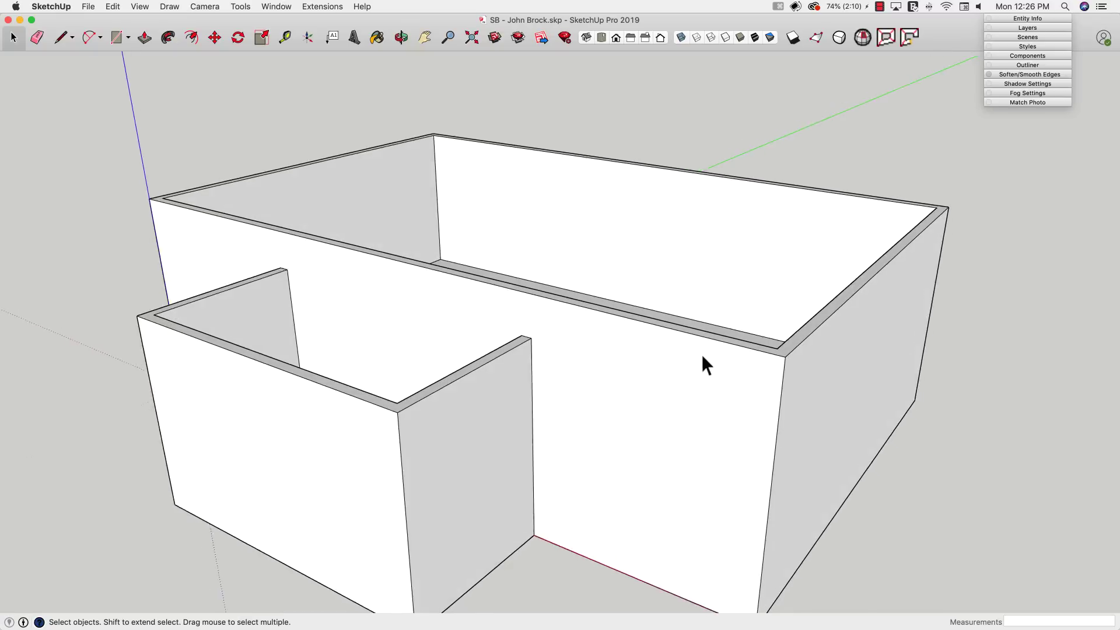
pyautogui.scroll(-5, 488, 347)
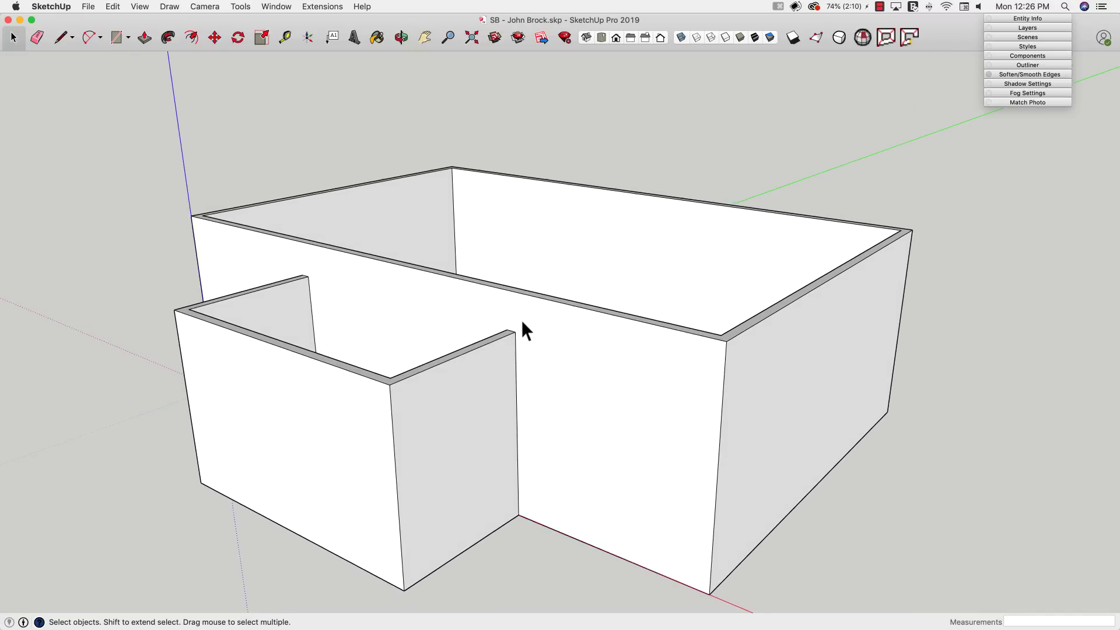
pyautogui.moveTo(520, 320)
pyautogui.mouseDown(button='middle')
pyautogui.moveTo(515, 300)
pyautogui.moveTo(908, 230)
pyautogui.moveTo(916, 212)
pyautogui.moveTo(772, 274)
pyautogui.moveTo(802, 170)
pyautogui.mouseUp(button='middle')
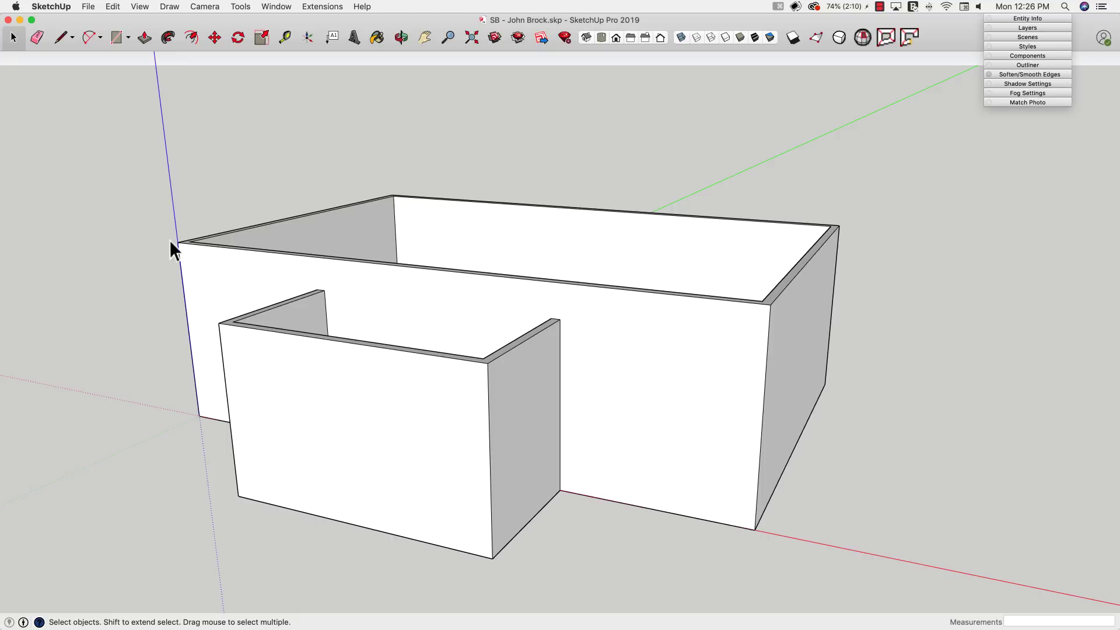
pyautogui.moveTo(781, 163)
pyautogui.mouseDown(button='middle')
pyautogui.moveTo(350, 362)
pyautogui.moveTo(140, 251)
pyautogui.moveTo(508, 215)
pyautogui.moveTo(496, 191)
pyautogui.moveTo(506, 201)
pyautogui.mouseUp(button='middle')
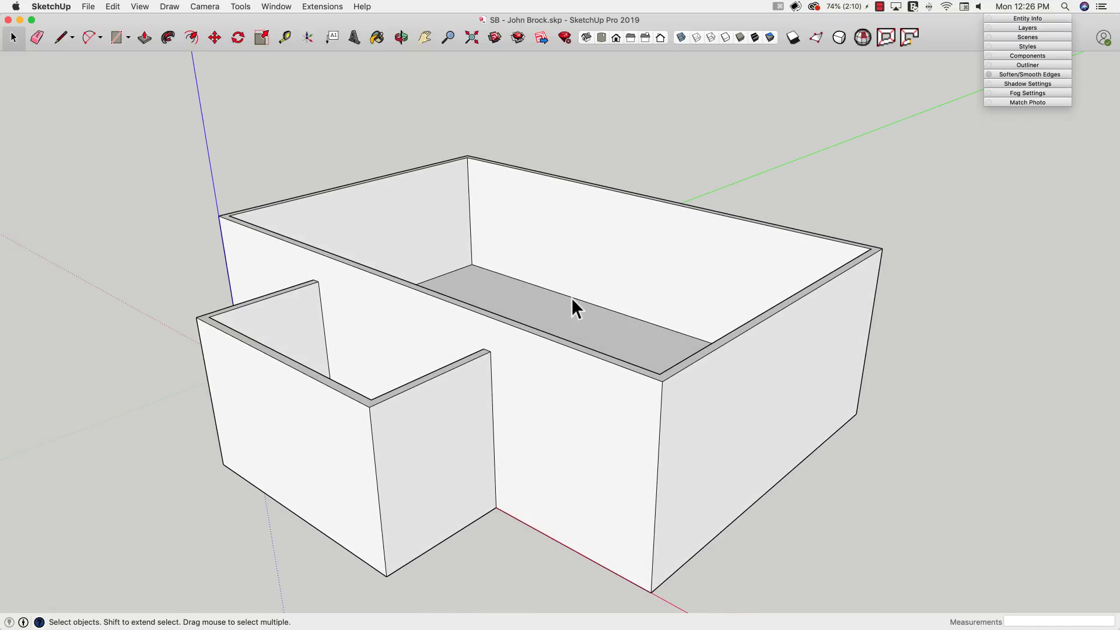
pyautogui.scroll(6, 733, 350)
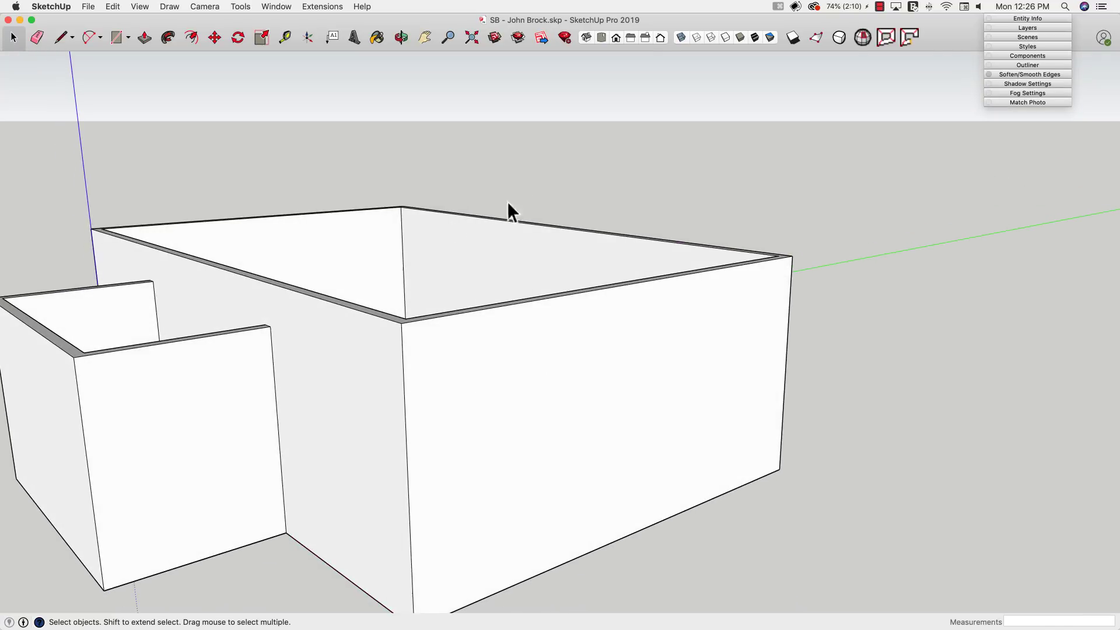
pyautogui.moveTo(506, 202)
pyautogui.mouseDown(button='middle')
pyautogui.moveTo(819, 278)
pyautogui.moveTo(747, 310)
pyautogui.moveTo(281, 405)
pyautogui.moveTo(606, 230)
pyautogui.mouseUp(button='middle')
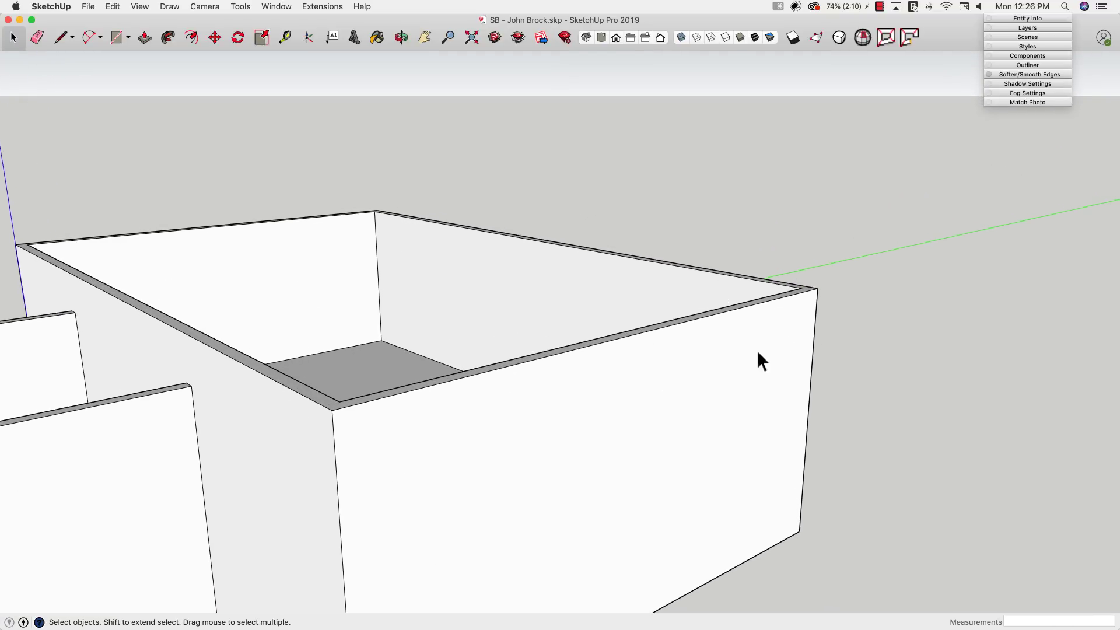
pyautogui.moveTo(758, 353)
pyautogui.mouseDown(button='middle')
pyautogui.moveTo(840, 325)
pyautogui.moveTo(822, 315)
pyautogui.mouseUp(button='middle')
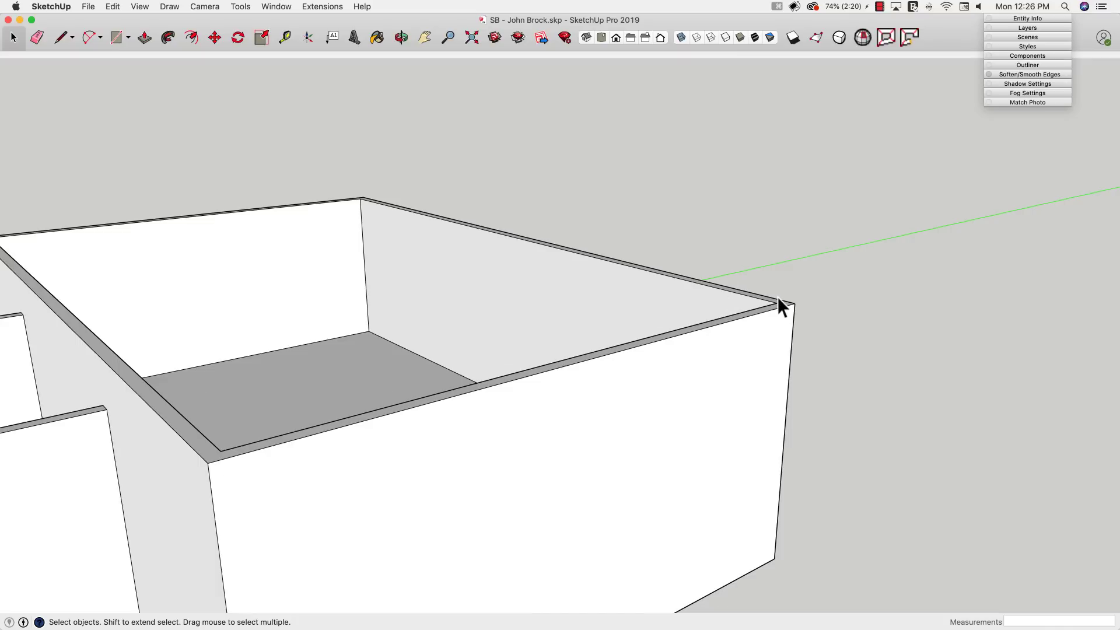
# Draw a 12-inch vertical riser up the blue axis from the end wall's top outer corner
pyautogui.scroll(3, 804, 296)
pyautogui.press('l')
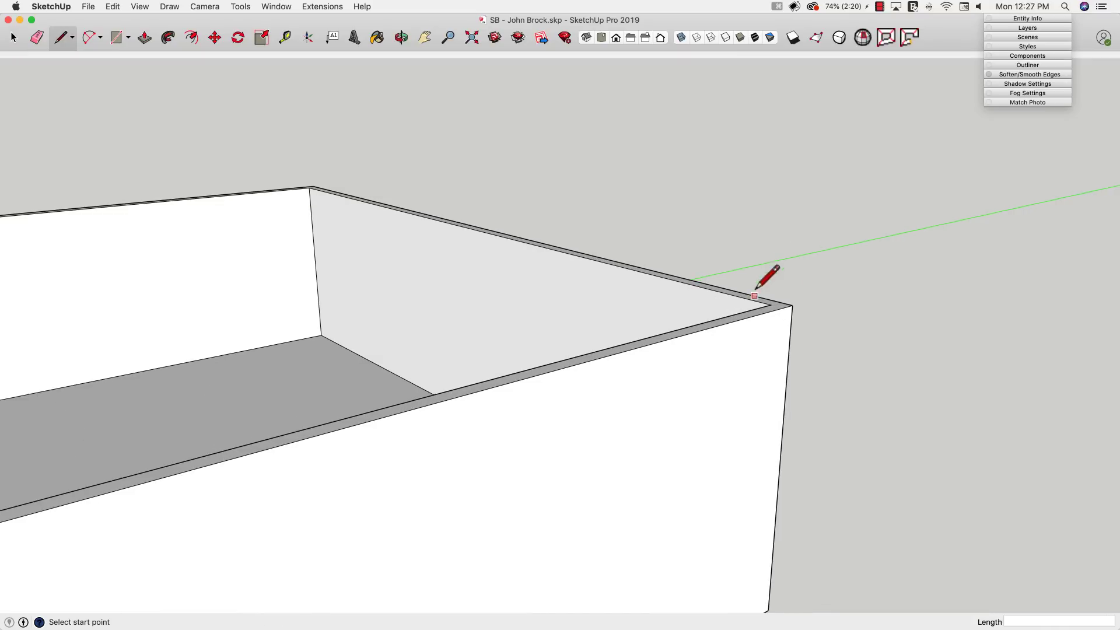
pyautogui.click(792, 305)
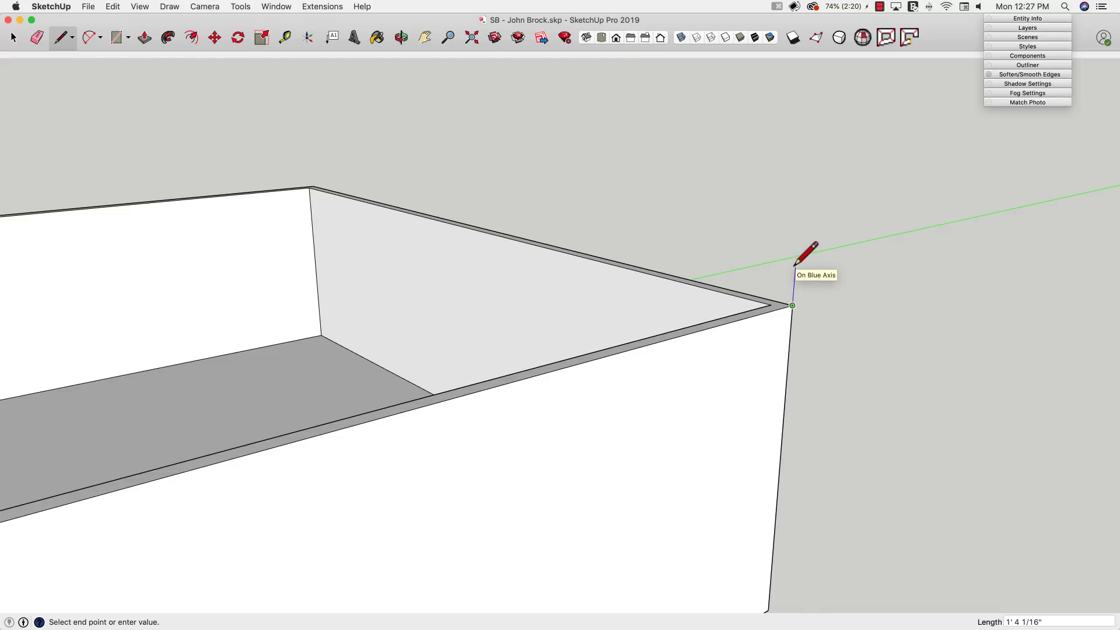
pyautogui.write('12')
pyautogui.press('Return')
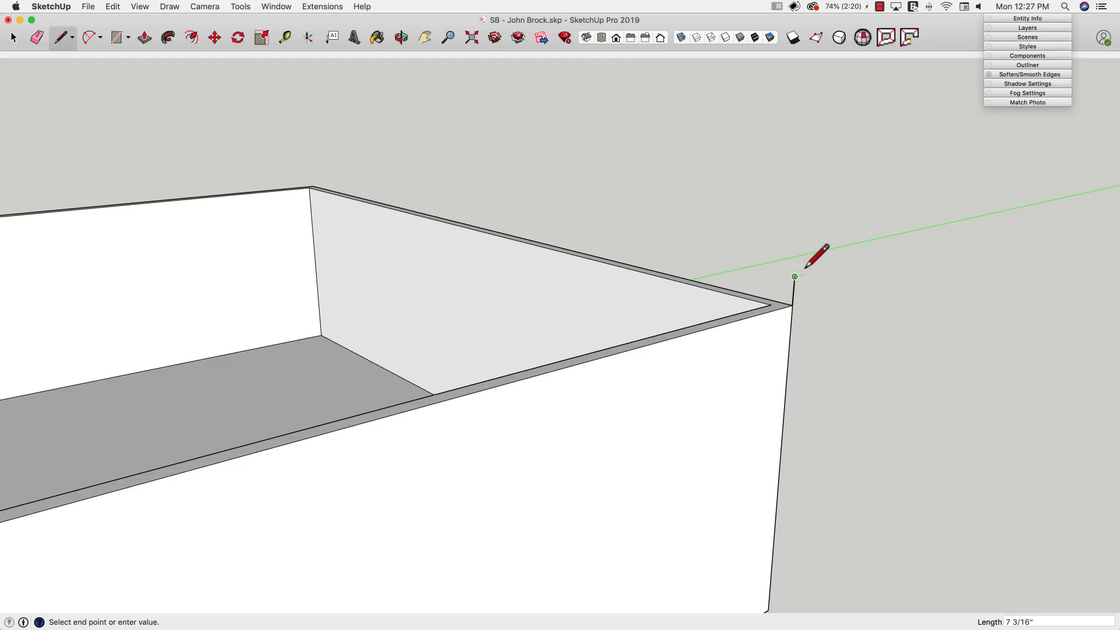
pyautogui.scroll(-2, 791, 253)
pyautogui.scroll(-8, 791, 253)
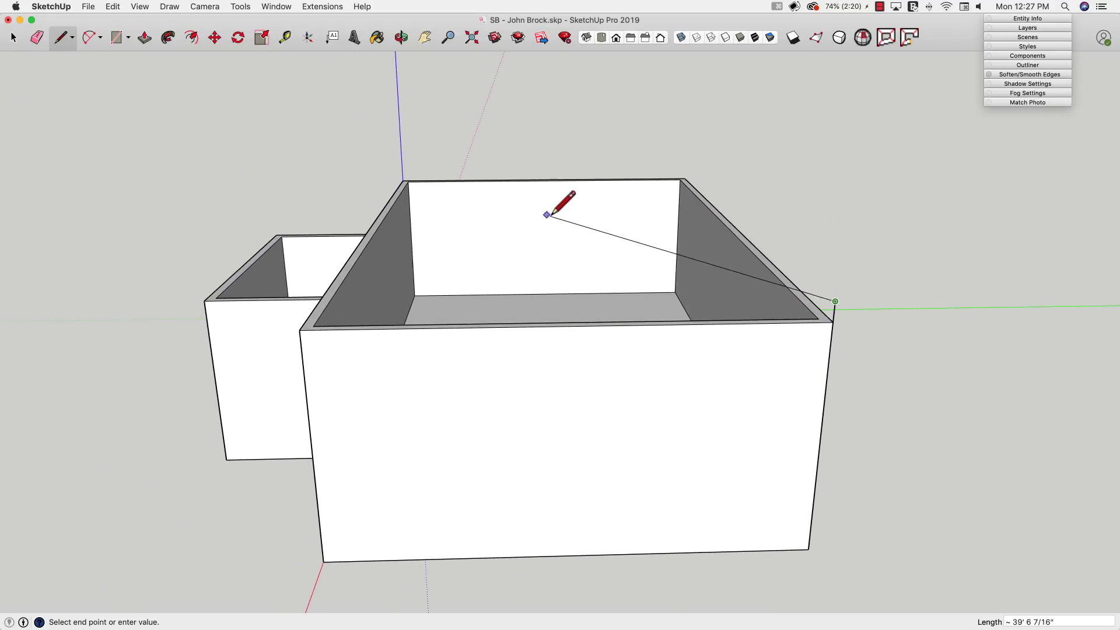
pyautogui.press('Escape')
pyautogui.click(570, 325)
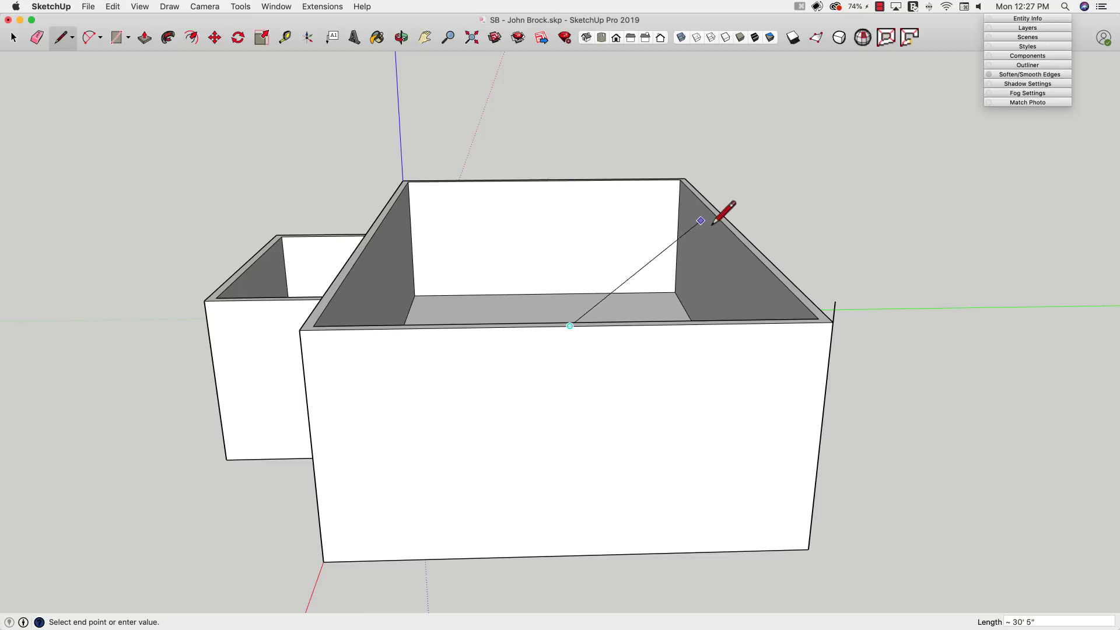
pyautogui.press('space')
# Draw a level line from the riser's top across to the opposite wall, then select it
pyautogui.press('l')
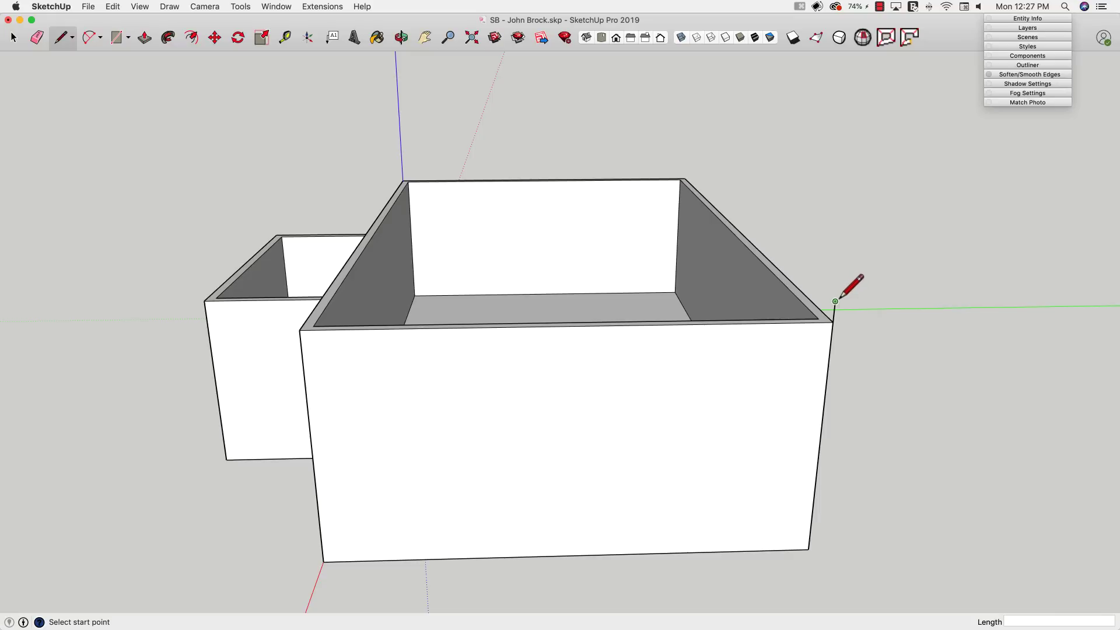
pyautogui.click(835, 301)
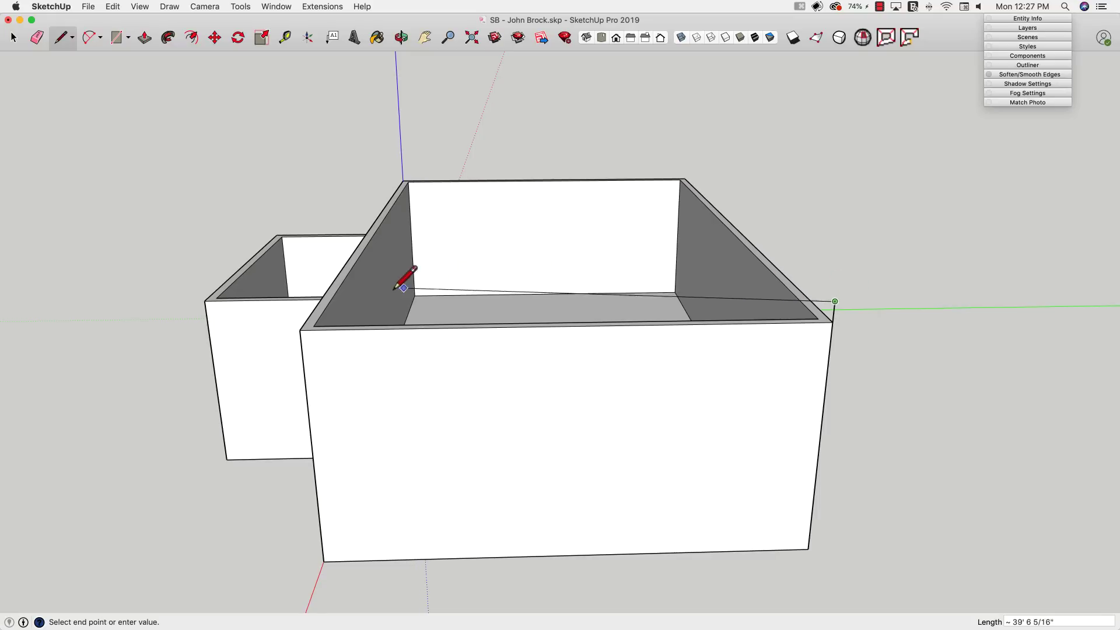
pyautogui.click(372, 302)
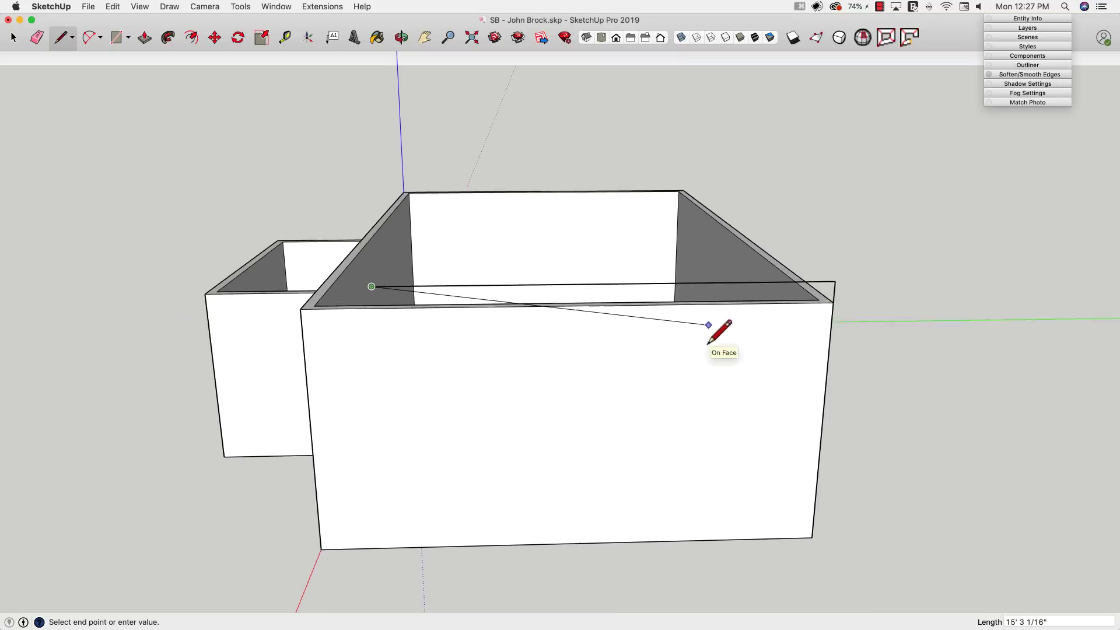
pyautogui.press('space')
pyautogui.moveTo(721, 325)
pyautogui.mouseDown(button='middle')
pyautogui.moveTo(782, 292)
pyautogui.moveTo(422, 296)
pyautogui.moveTo(353, 264)
pyautogui.mouseUp(button='middle')
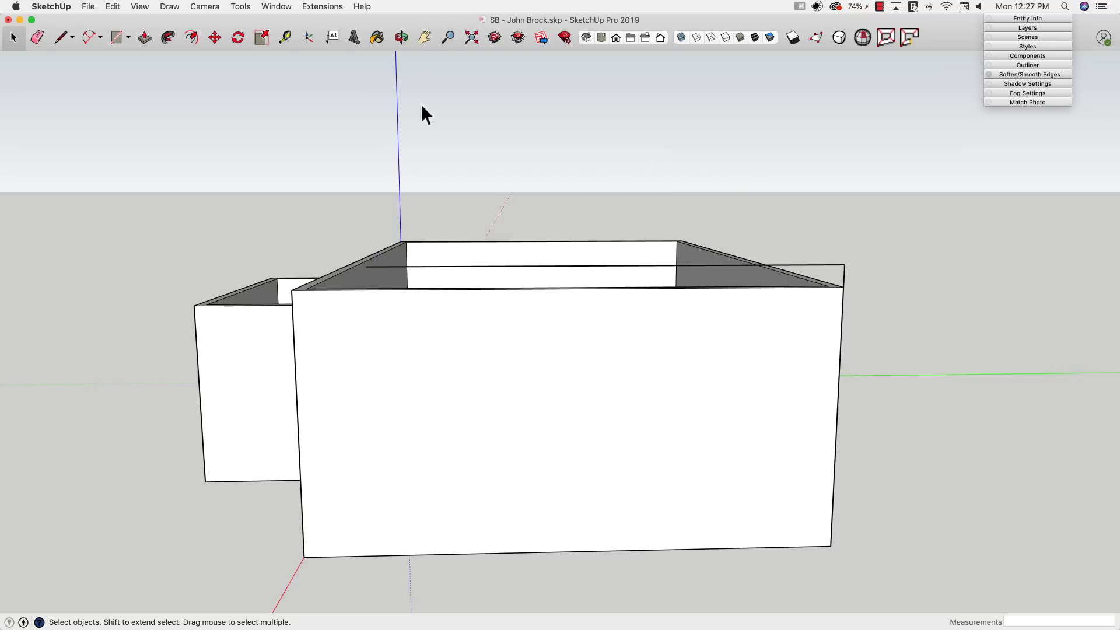
pyautogui.moveTo(885, 324); pyautogui.dragTo(795, 297, button='middle')
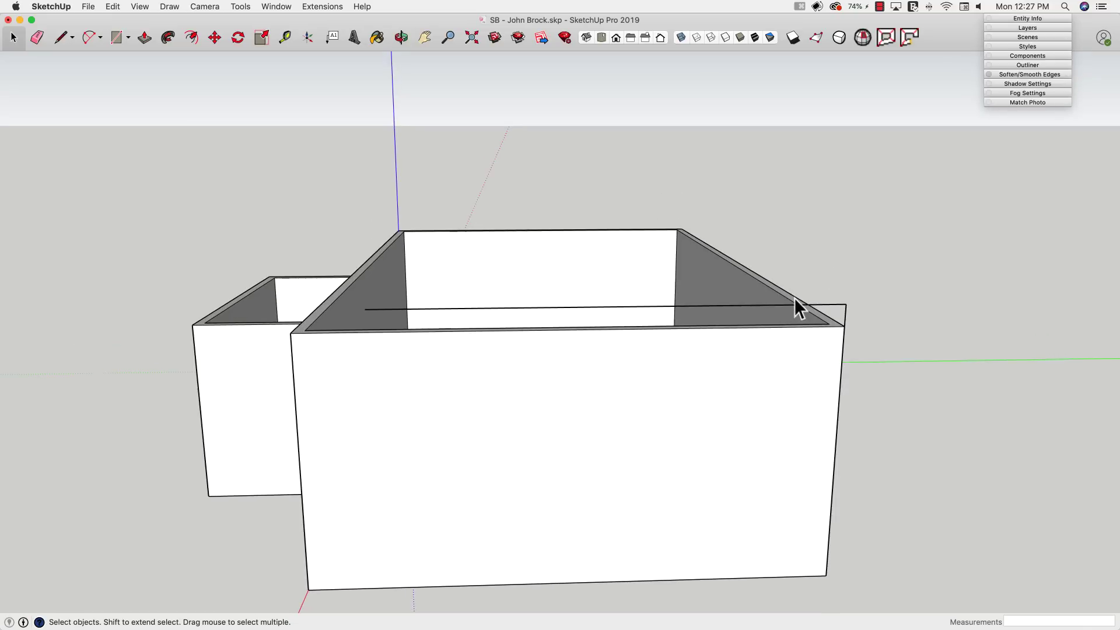
pyautogui.click(378, 309)
pyautogui.press('q')
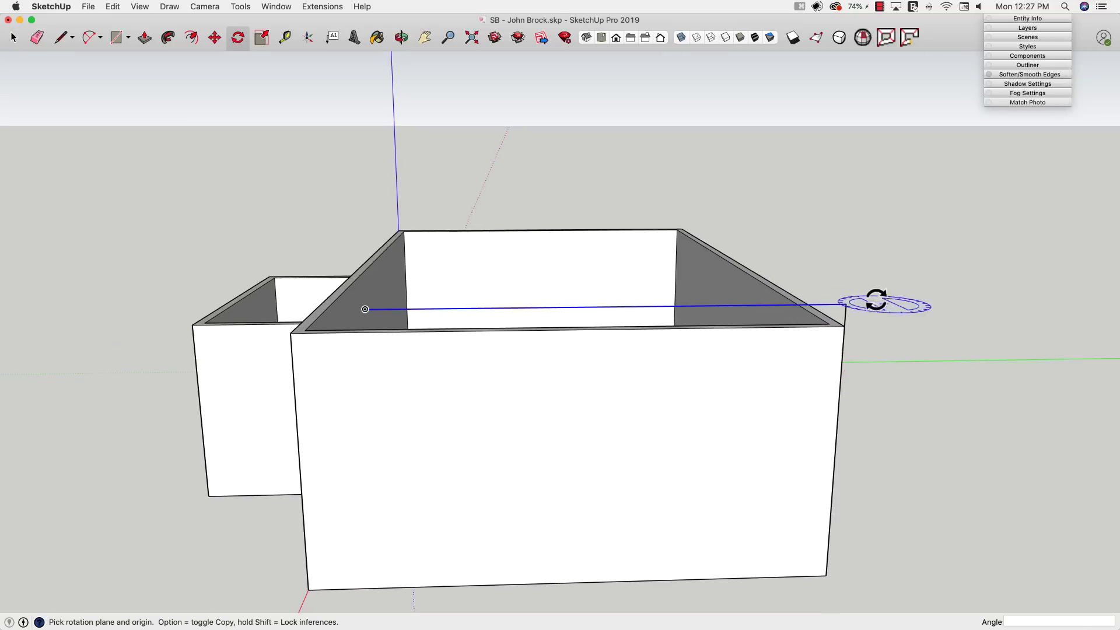
# Rotate the level line to a 6:12 pitch, pivoting on the house's top corner
pyautogui.click(847, 304)
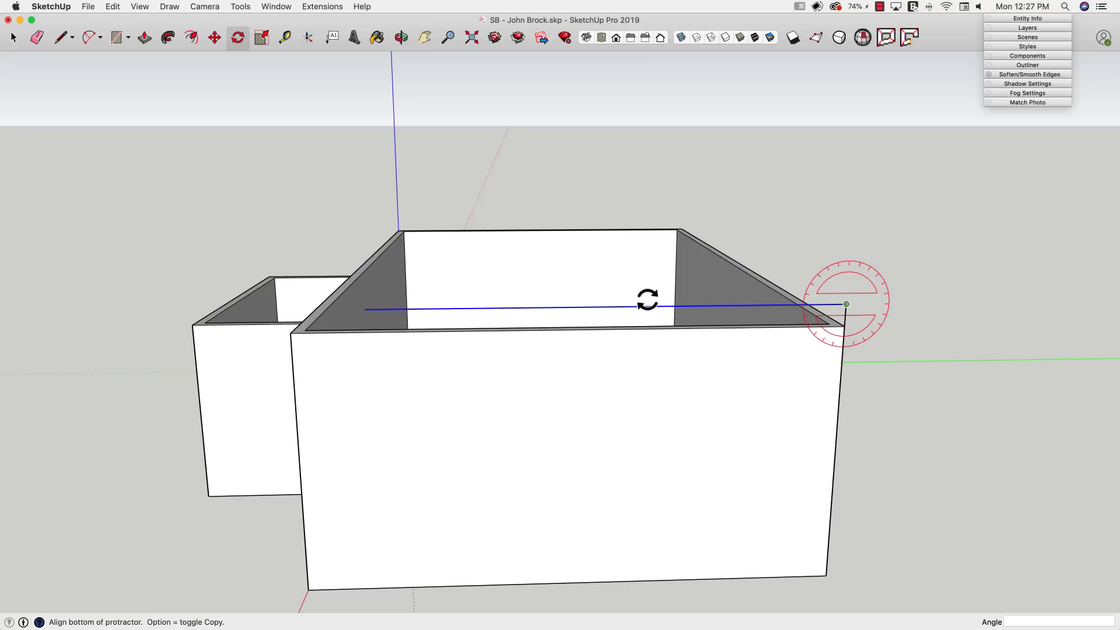
pyautogui.click(543, 307)
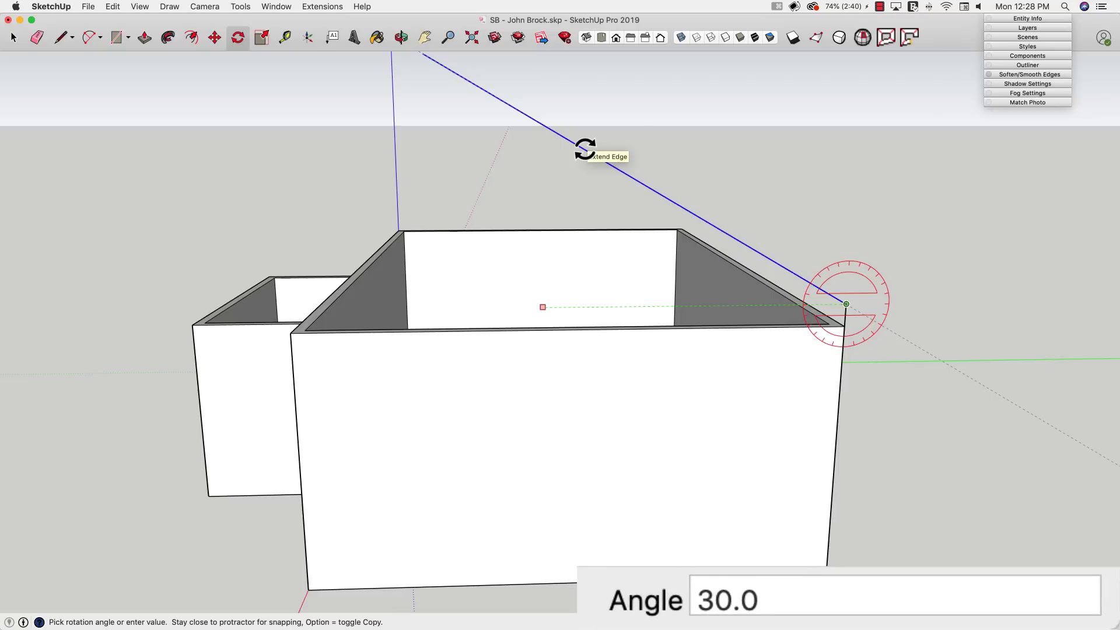
pyautogui.write('6:12')
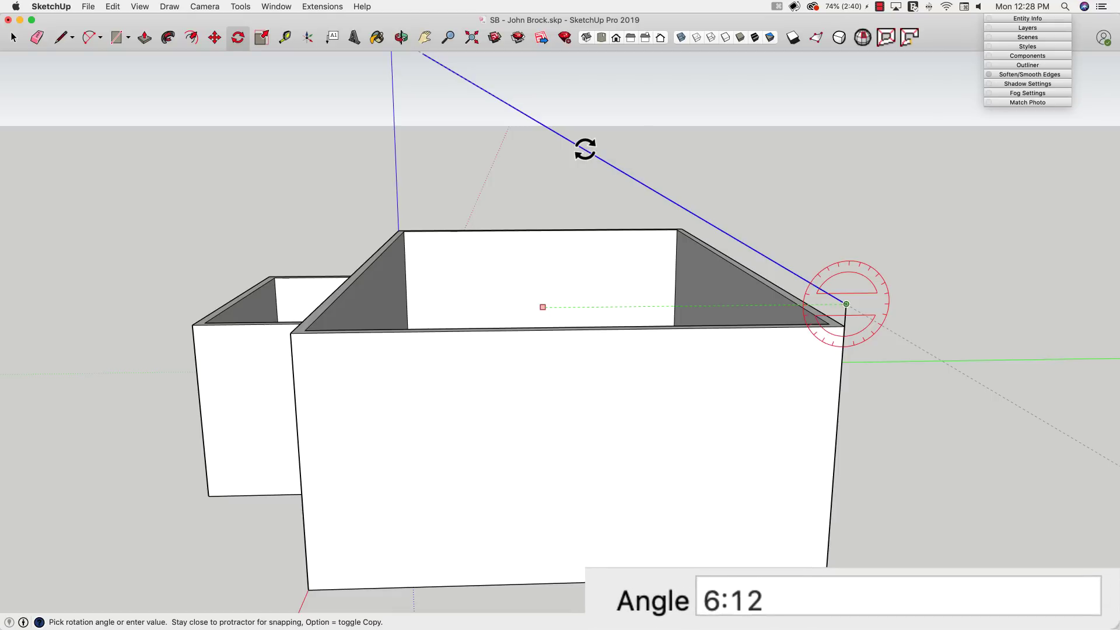
pyautogui.press('Return')
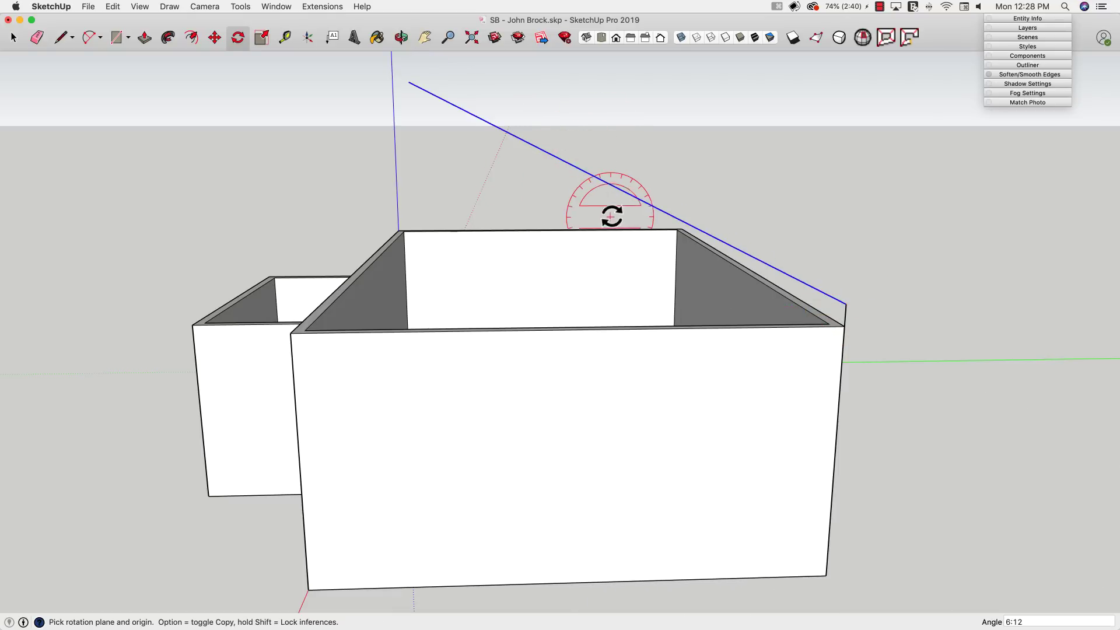
pyautogui.press('l')
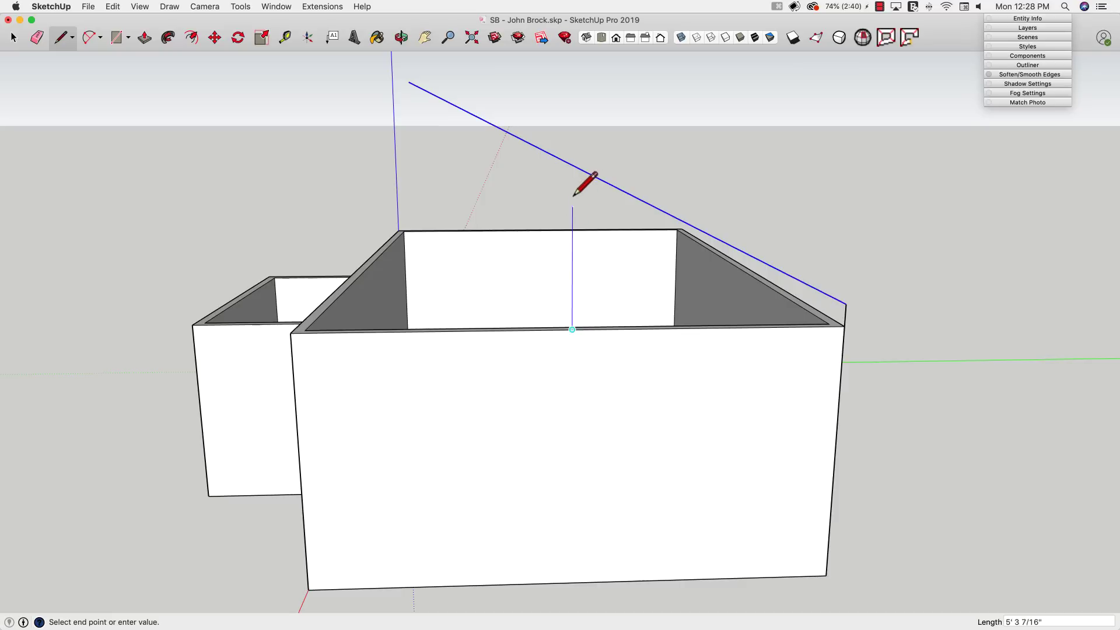
# Close the half-gable with a vertical line from the wall midpoint and erase the slope beyond the peak
pyautogui.click(573, 165)
pyautogui.press('e')
pyautogui.click(546, 151)
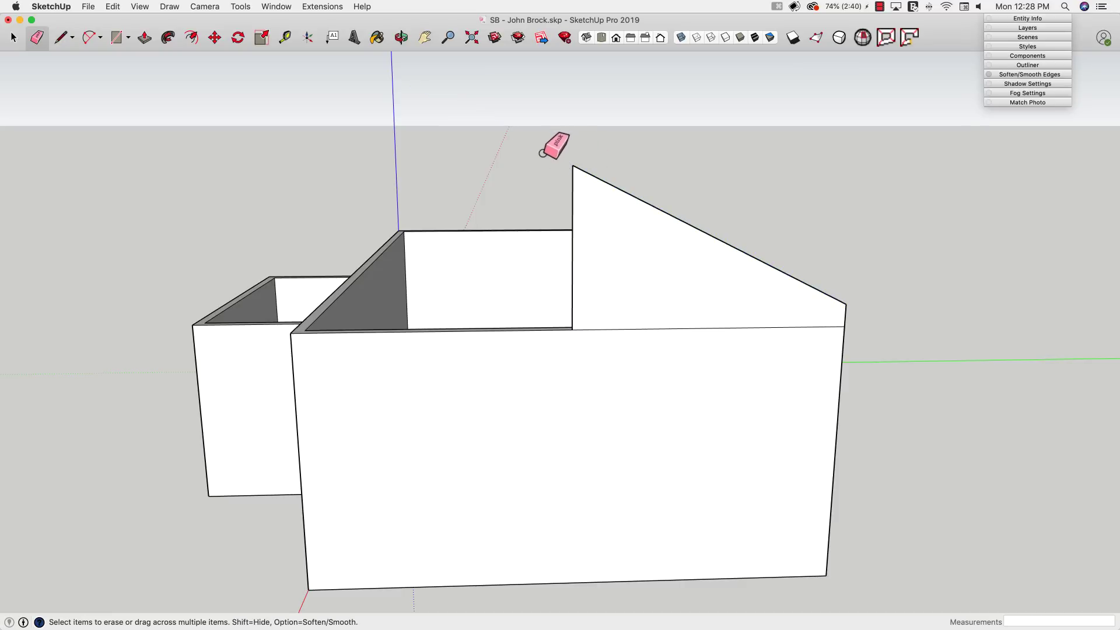
pyautogui.moveTo(716, 260)
pyautogui.mouseDown(button='middle')
pyautogui.moveTo(630, 261)
pyautogui.moveTo(538, 292)
pyautogui.moveTo(350, 325)
pyautogui.moveTo(499, 356)
pyautogui.moveTo(765, 385)
pyautogui.moveTo(738, 407)
pyautogui.mouseUp(button='middle')
pyautogui.scroll(6, 740, 403)
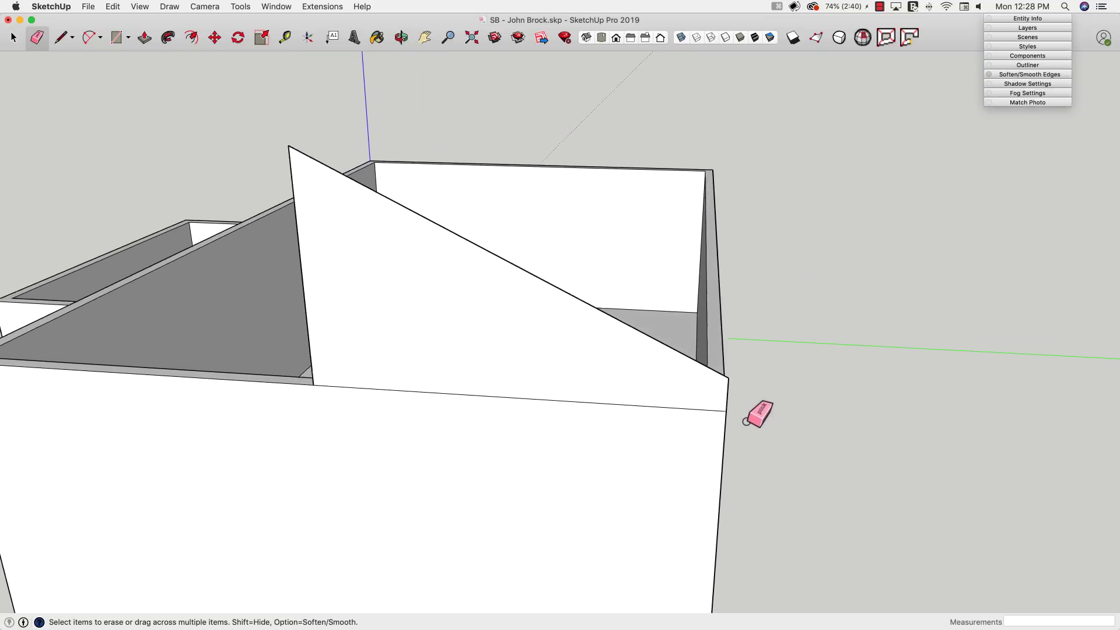
pyautogui.scroll(3, 752, 394)
pyautogui.press('l')
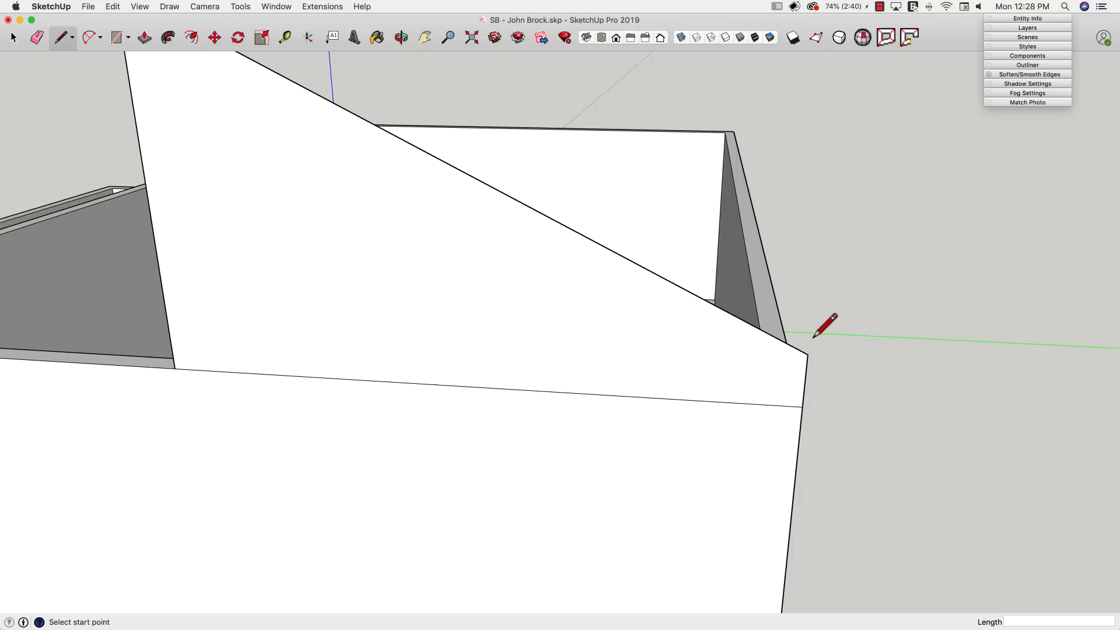
pyautogui.scroll(-1, 688, 292)
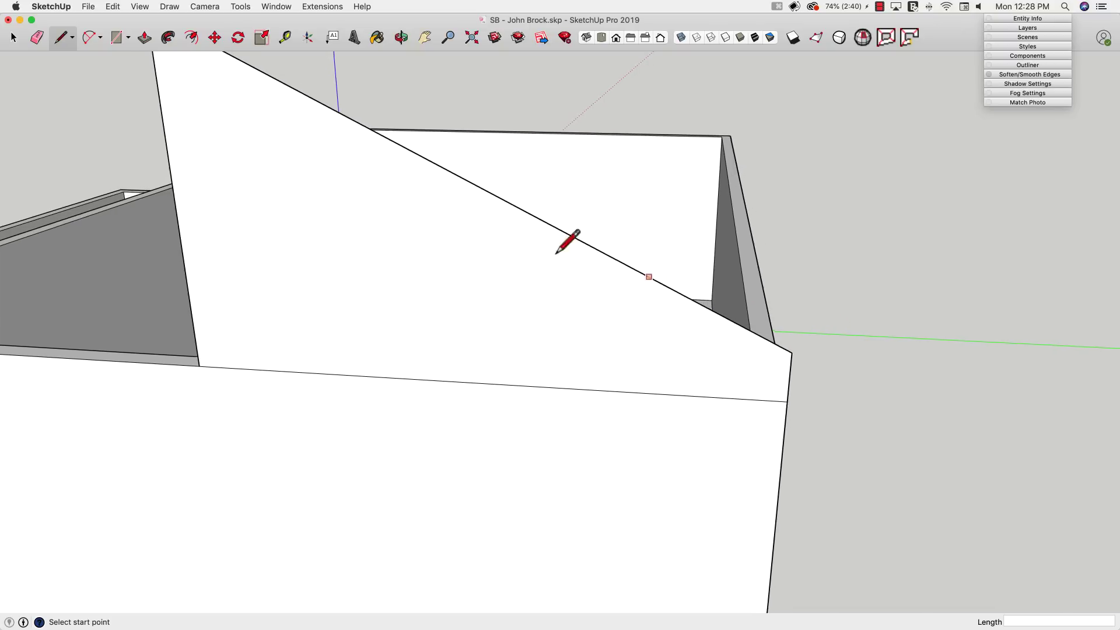
# Draw the overhang offset along the green axis from the gable corner, then erase the horizontal segment
pyautogui.click(792, 352)
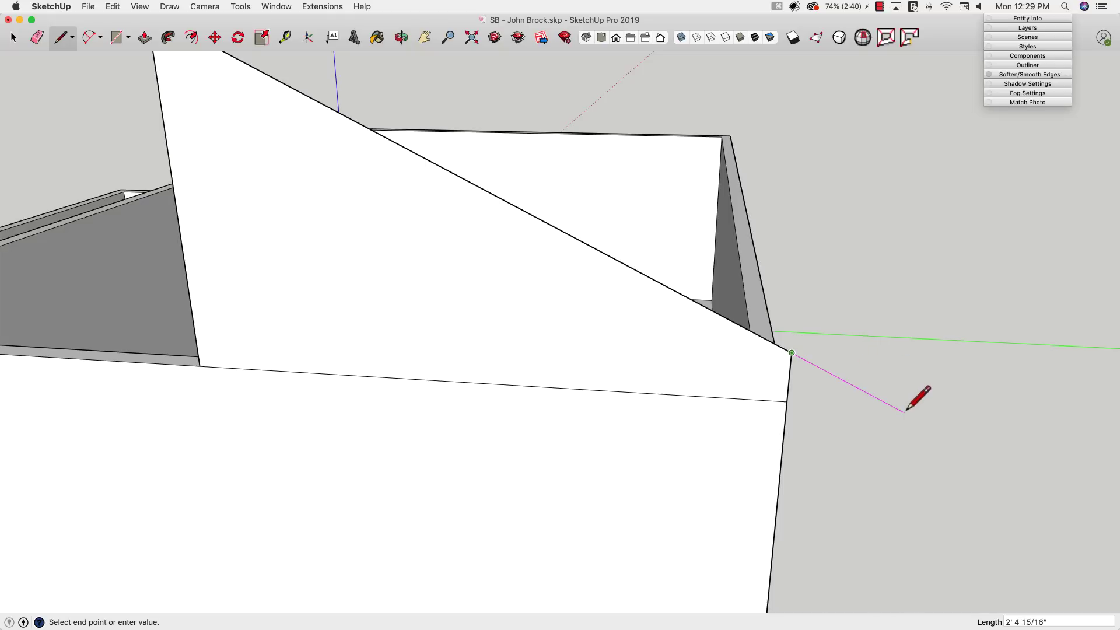
pyautogui.scroll(-3, 858, 350)
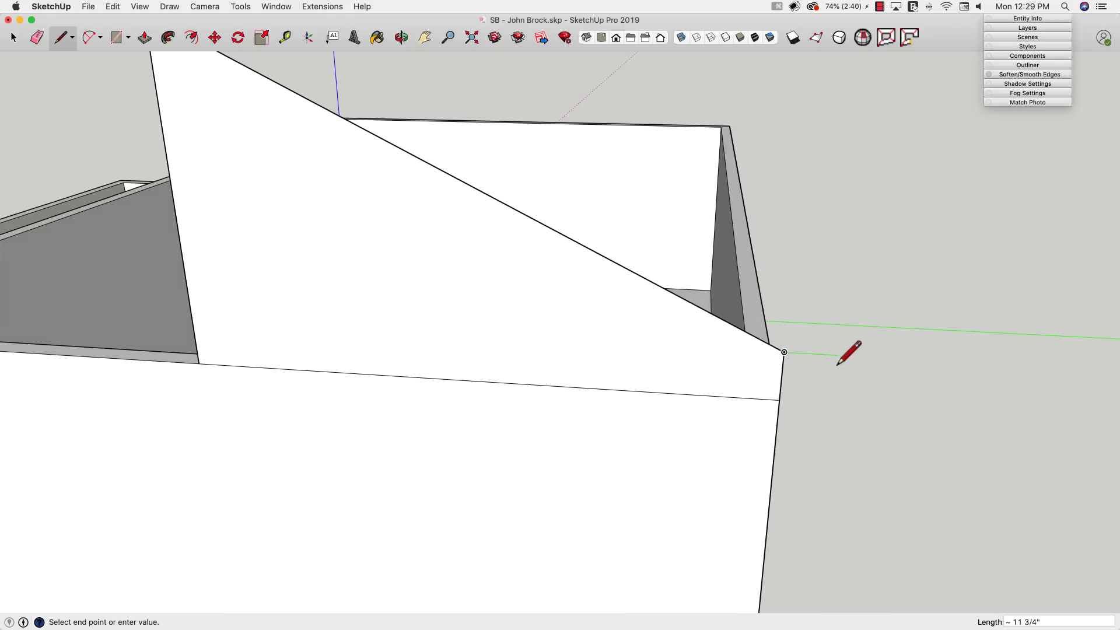
pyautogui.moveTo(799, 349); pyautogui.dragTo(711, 305, button='middle')
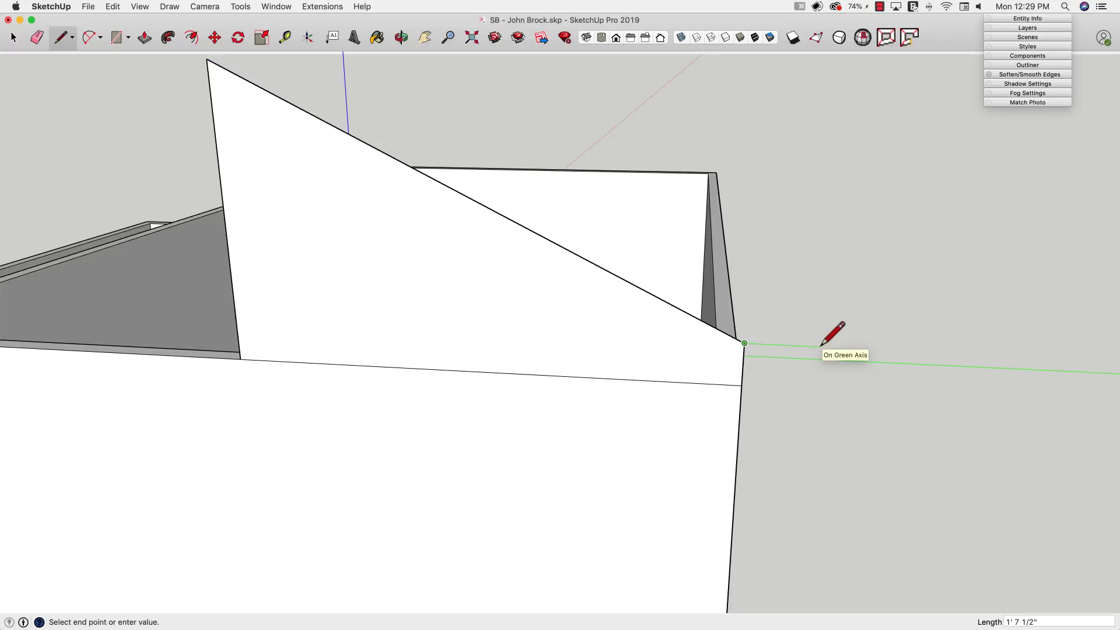
pyautogui.press('Return')
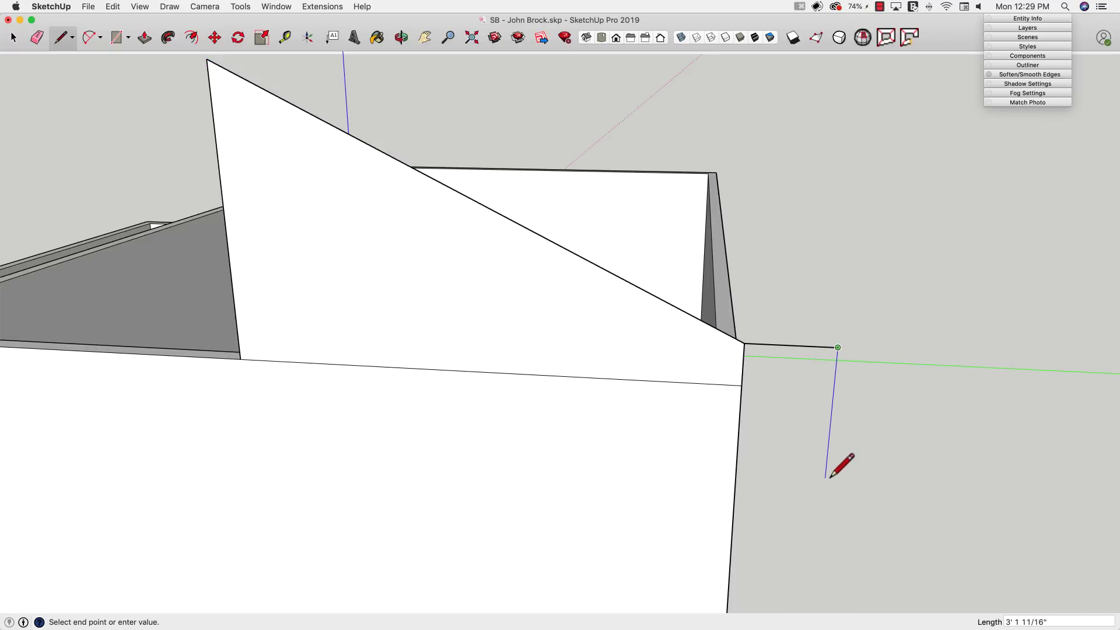
pyautogui.press('space')
pyautogui.press('e')
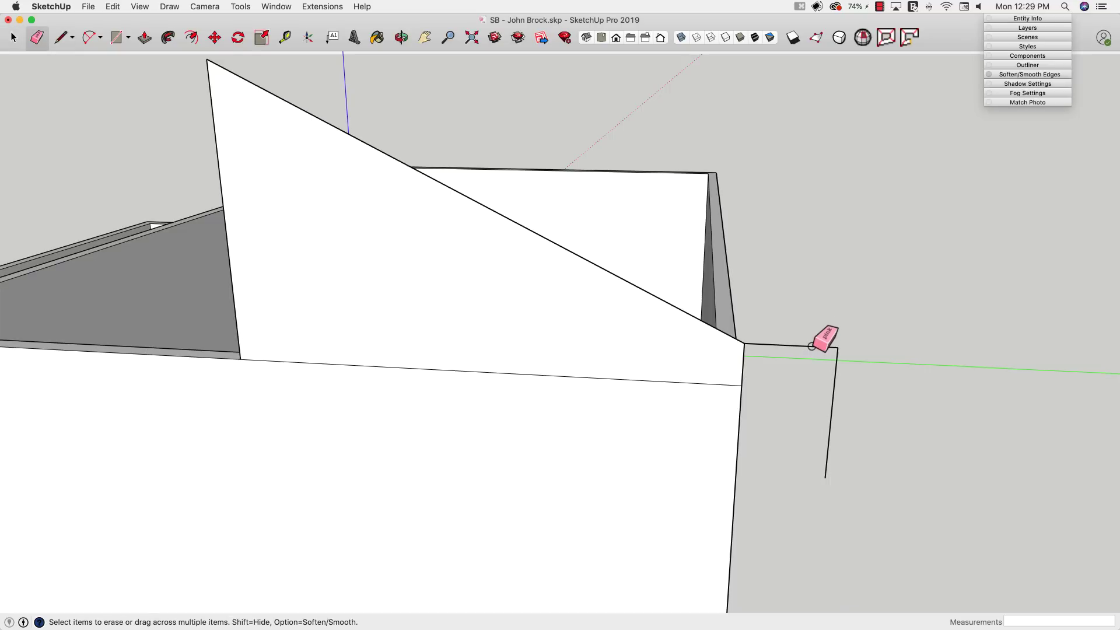
pyautogui.click(823, 346)
pyautogui.moveTo(823, 346)
pyautogui.mouseDown(button='middle')
pyautogui.moveTo(845, 354)
pyautogui.moveTo(827, 363)
pyautogui.moveTo(814, 403)
pyautogui.mouseUp(button='middle')
pyautogui.press('space')
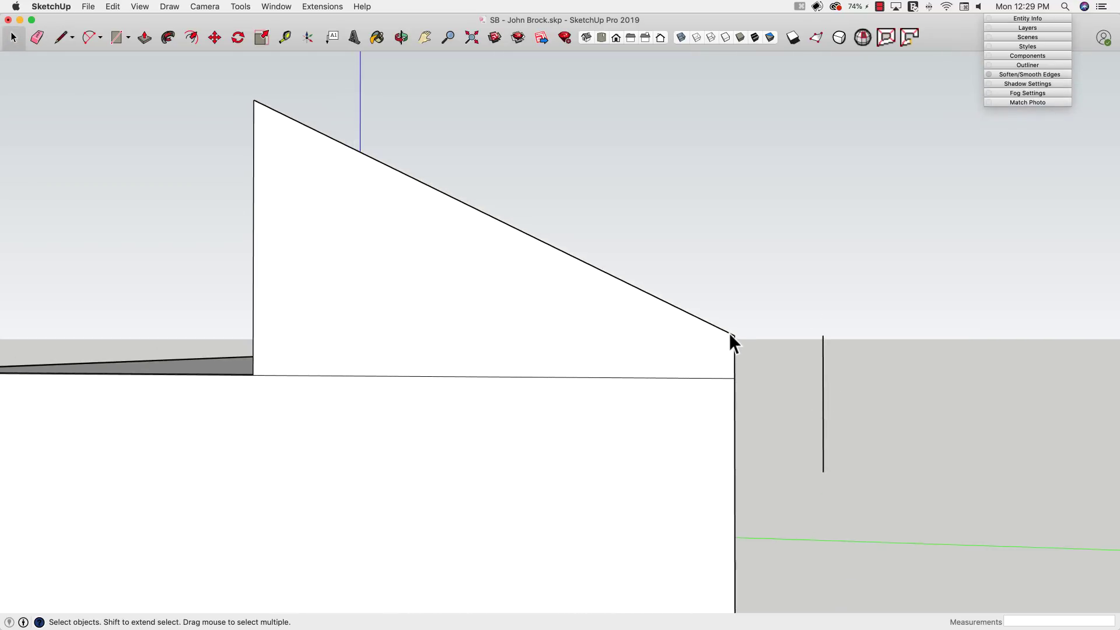
# Continue the 6:12 slope past the wall corner to the overhang line and erase the leftover stub
pyautogui.press('l')
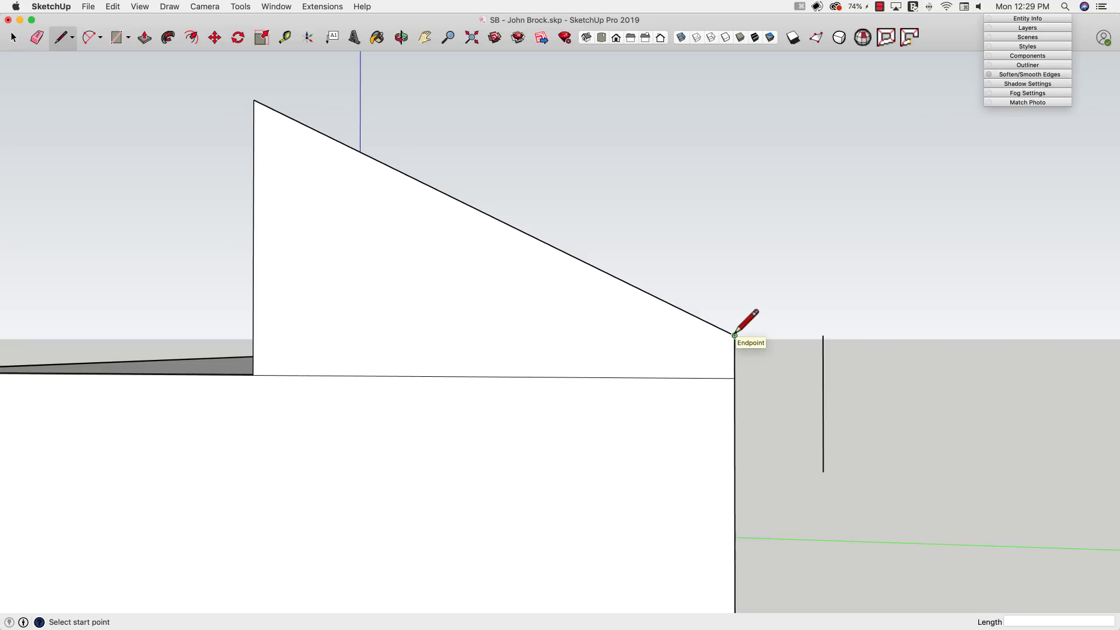
pyautogui.click(735, 336)
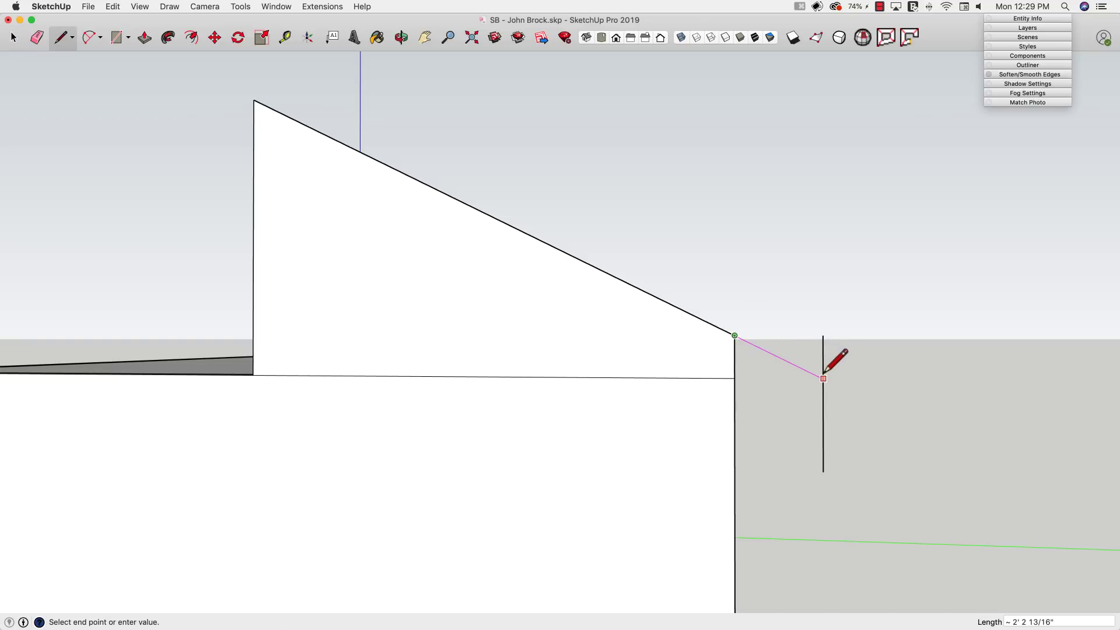
pyautogui.moveTo(823, 378)
pyautogui.mouseDown(button='middle')
pyautogui.moveTo(871, 373)
pyautogui.moveTo(702, 334)
pyautogui.moveTo(841, 377)
pyautogui.moveTo(779, 359)
pyautogui.moveTo(672, 412)
pyautogui.moveTo(824, 374)
pyautogui.moveTo(914, 436)
pyautogui.mouseUp(button='middle')
pyautogui.press('space')
pyautogui.press('e')
pyautogui.click(810, 350)
pyautogui.press('space')
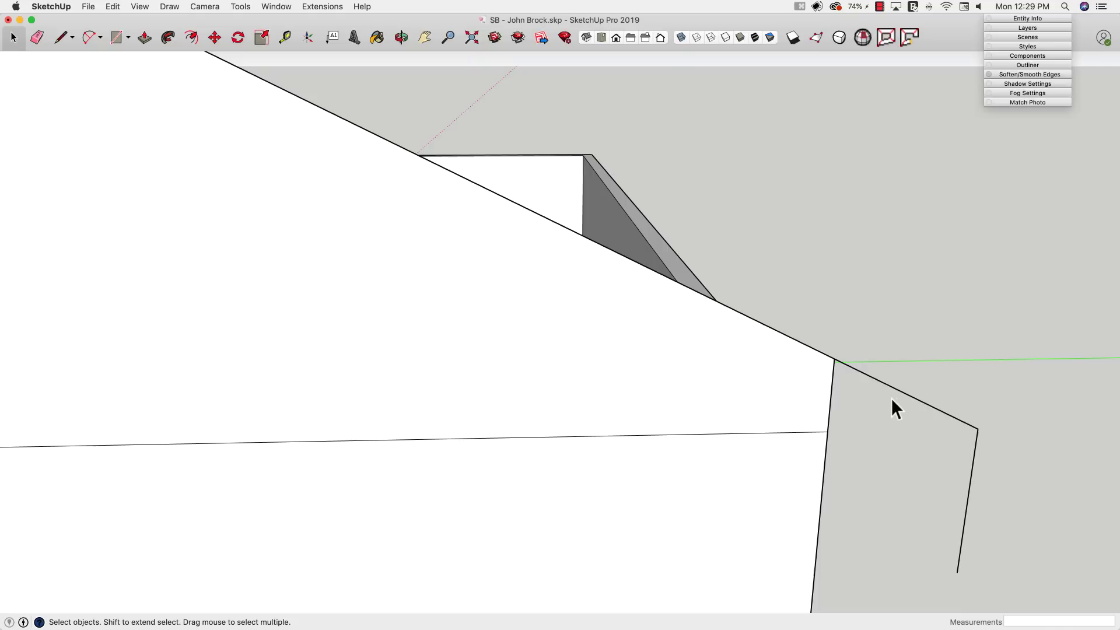
pyautogui.moveTo(891, 398); pyautogui.dragTo(747, 382, button='middle')
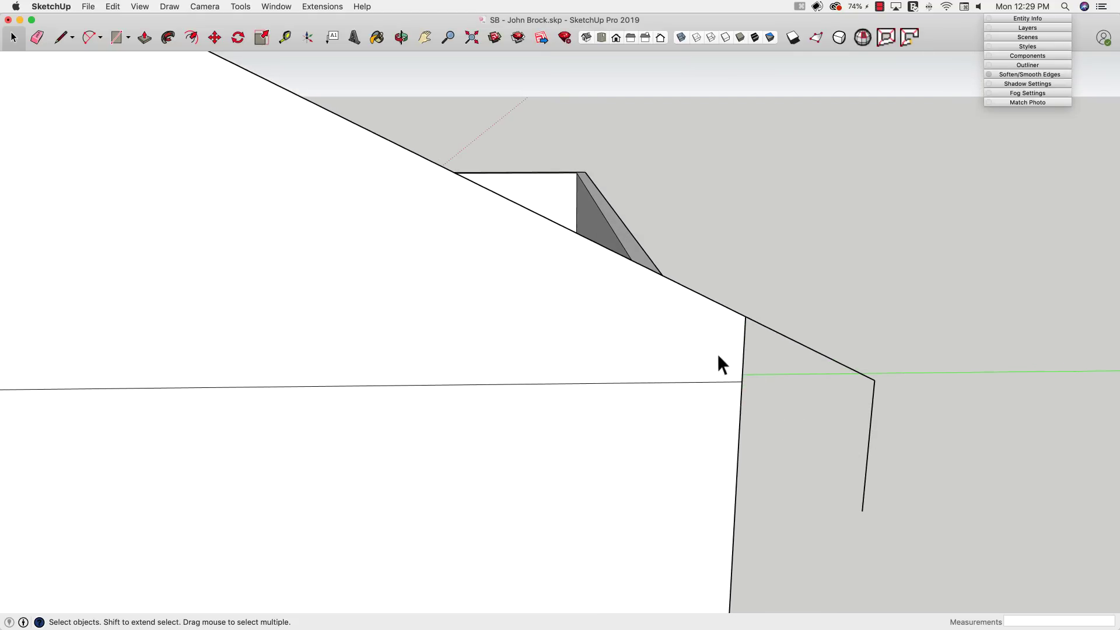
pyautogui.moveTo(758, 355); pyautogui.dragTo(667, 319, button='middle')
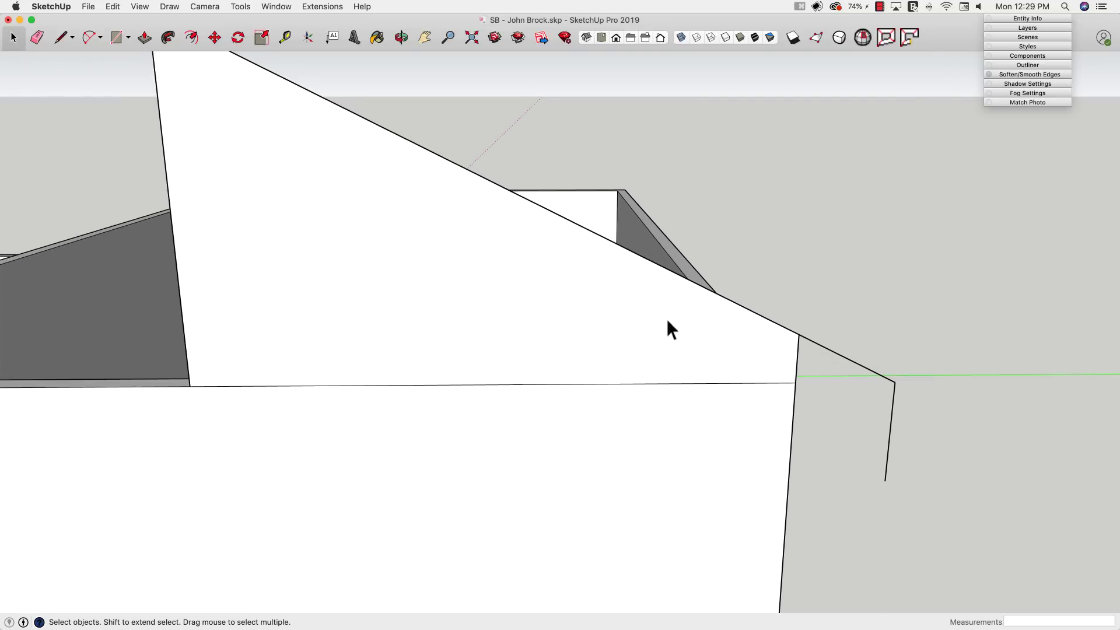
pyautogui.moveTo(454, 324); pyautogui.dragTo(733, 335, button='middle')
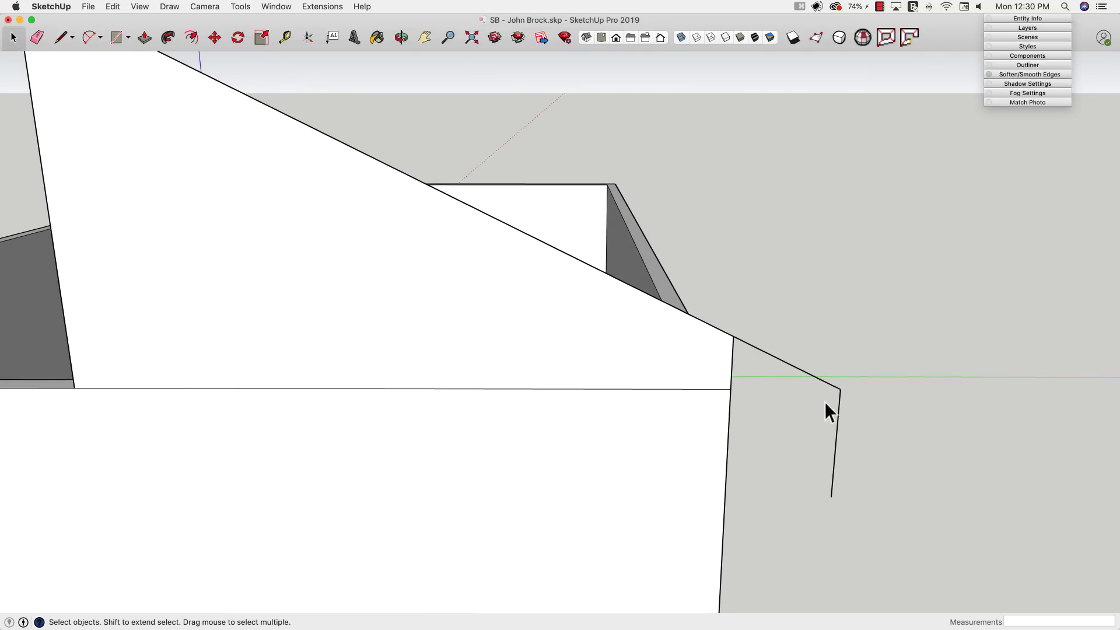
pyautogui.moveTo(733, 367); pyautogui.dragTo(805, 368, button='middle')
# Draw a 5.5-inch roof-thickness line off the slope and a parallel edge back to the wall corner
pyautogui.press('l')
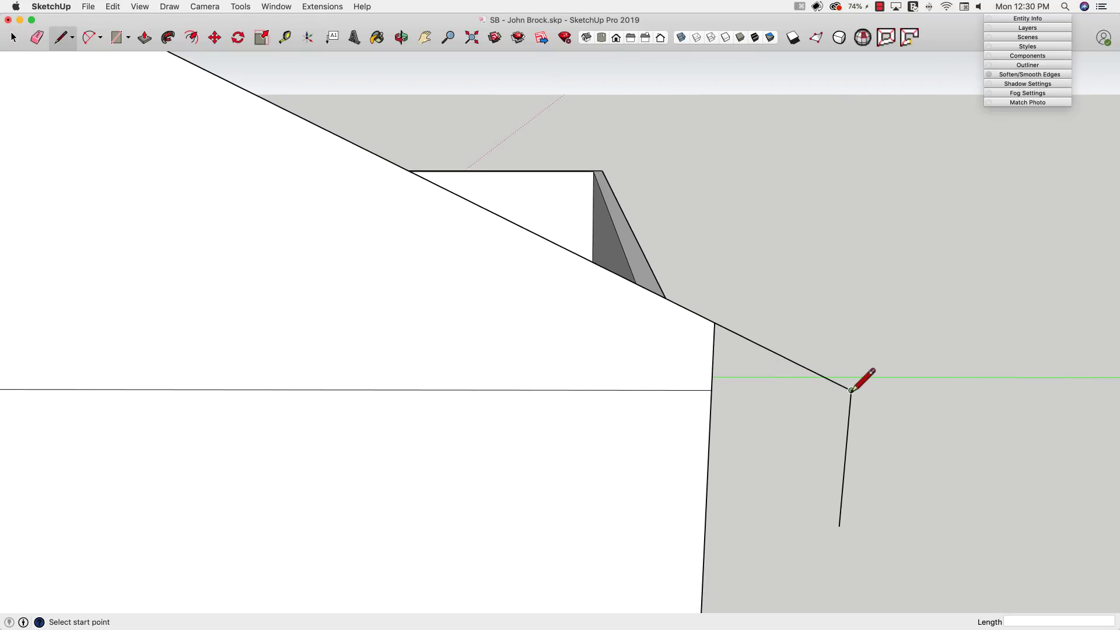
pyautogui.click(852, 389)
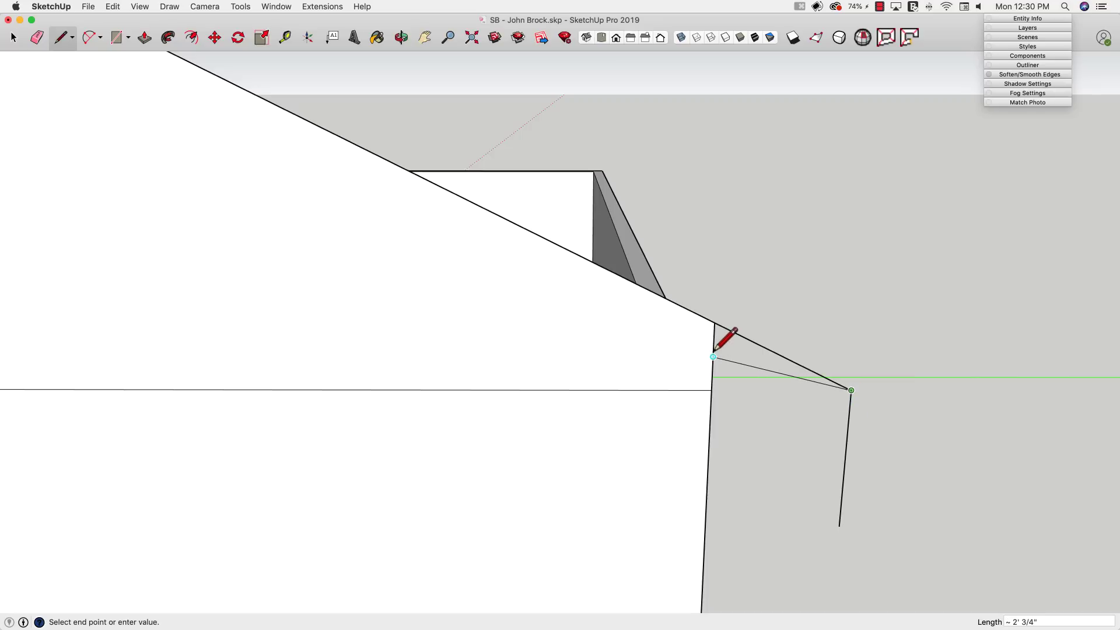
pyautogui.press('space')
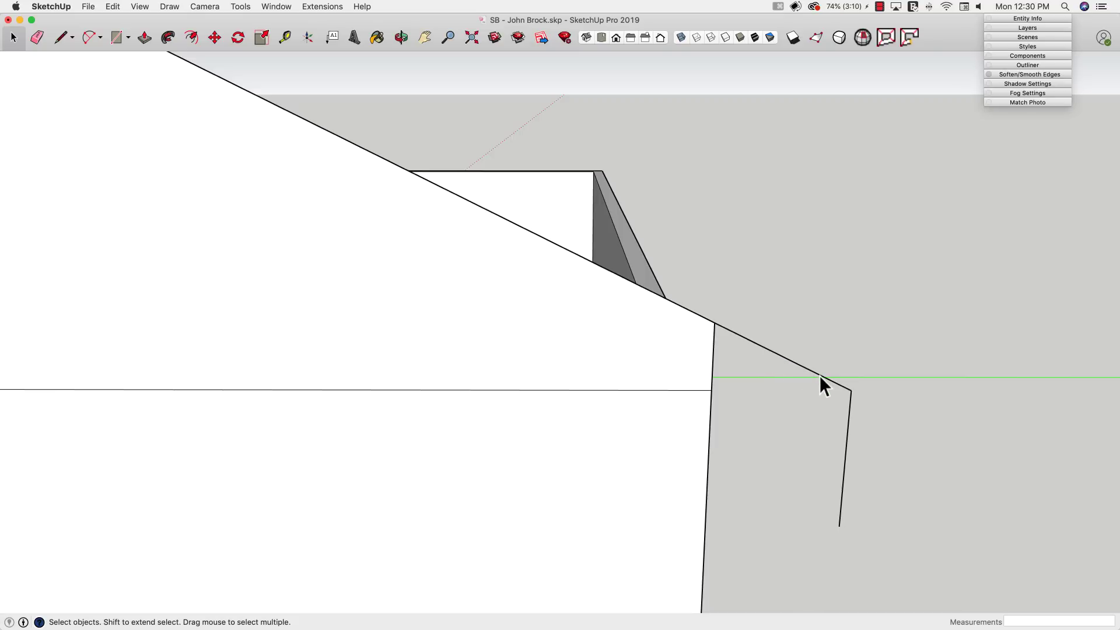
pyautogui.press('l')
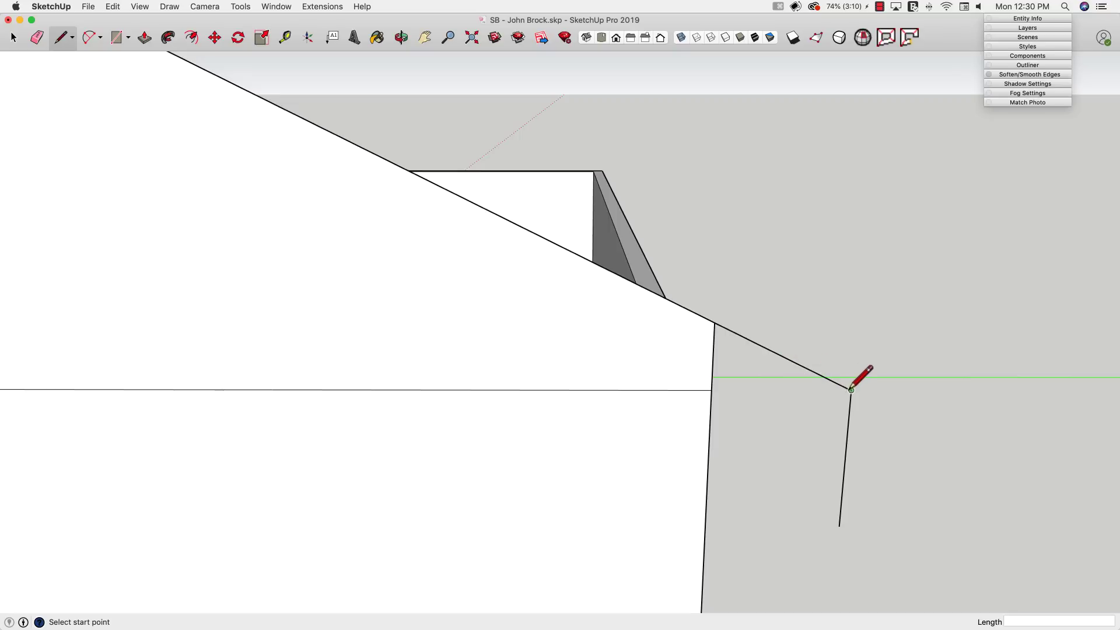
pyautogui.click(783, 356)
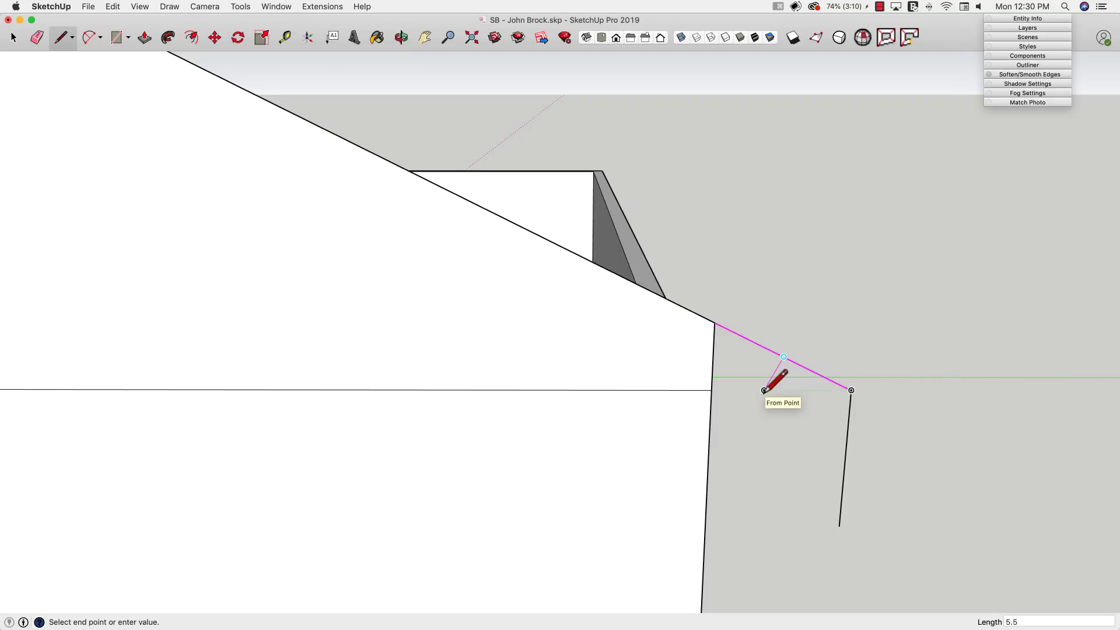
pyautogui.press('Return')
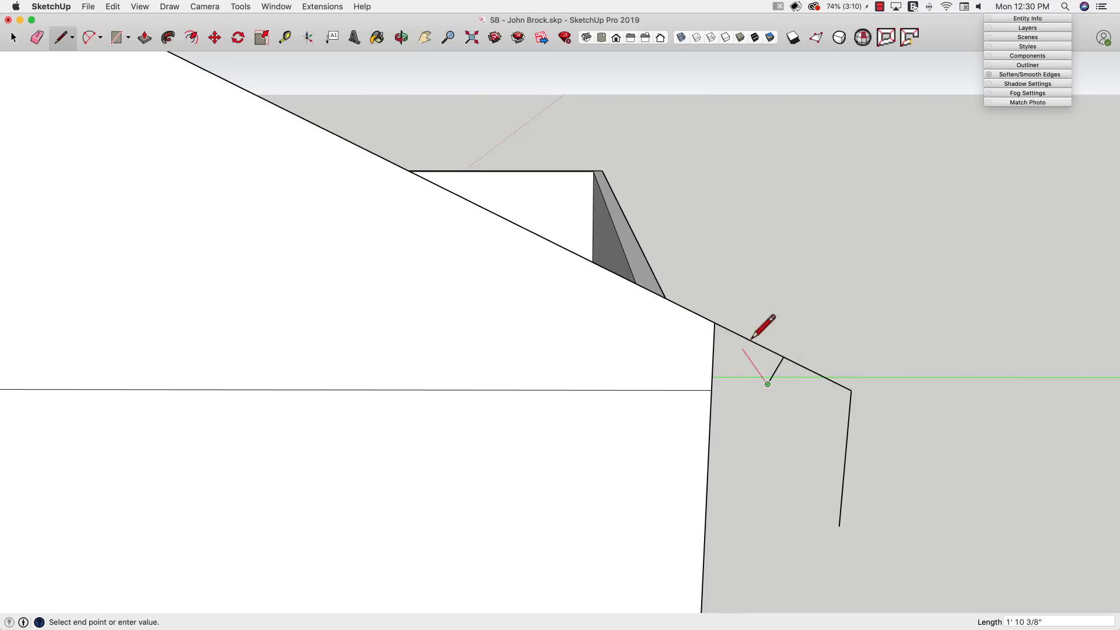
pyautogui.click(719, 354)
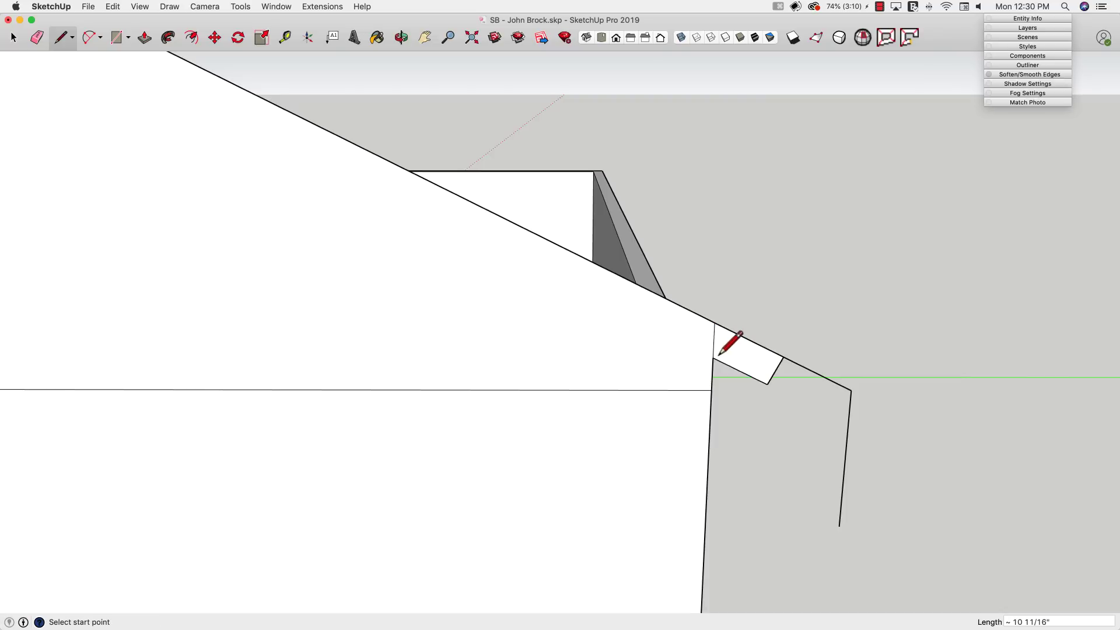
# Add the overhang's underside edge, erase the extra and helper lines, and select the gable face
pyautogui.click(768, 383)
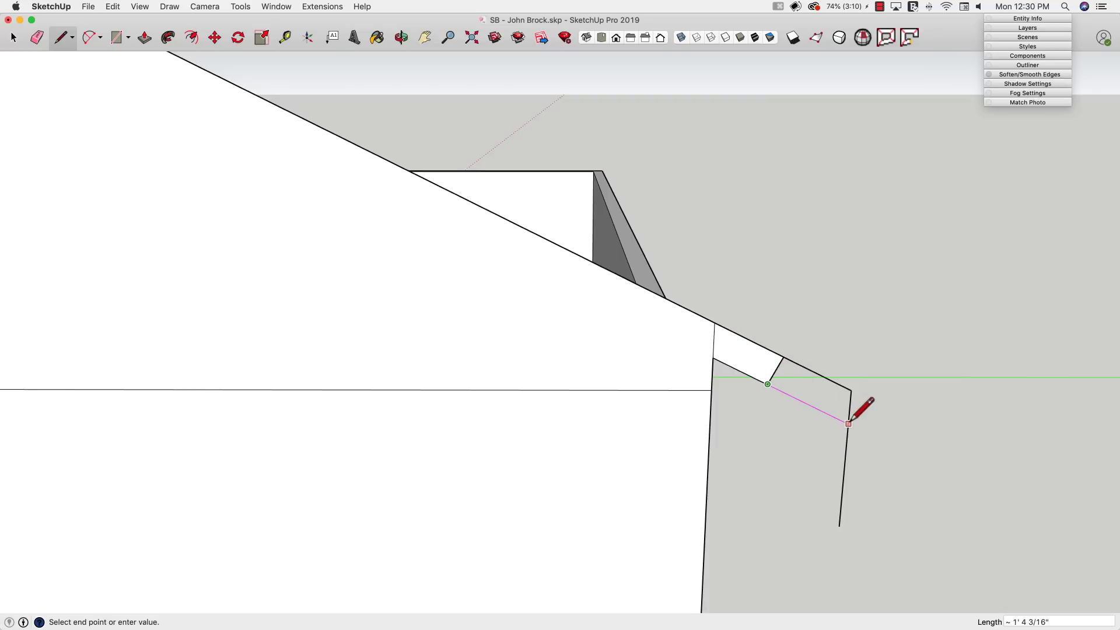
pyautogui.click(849, 423)
pyautogui.press('e')
pyautogui.moveTo(784, 376); pyautogui.dragTo(715, 329)
pyautogui.click(841, 467)
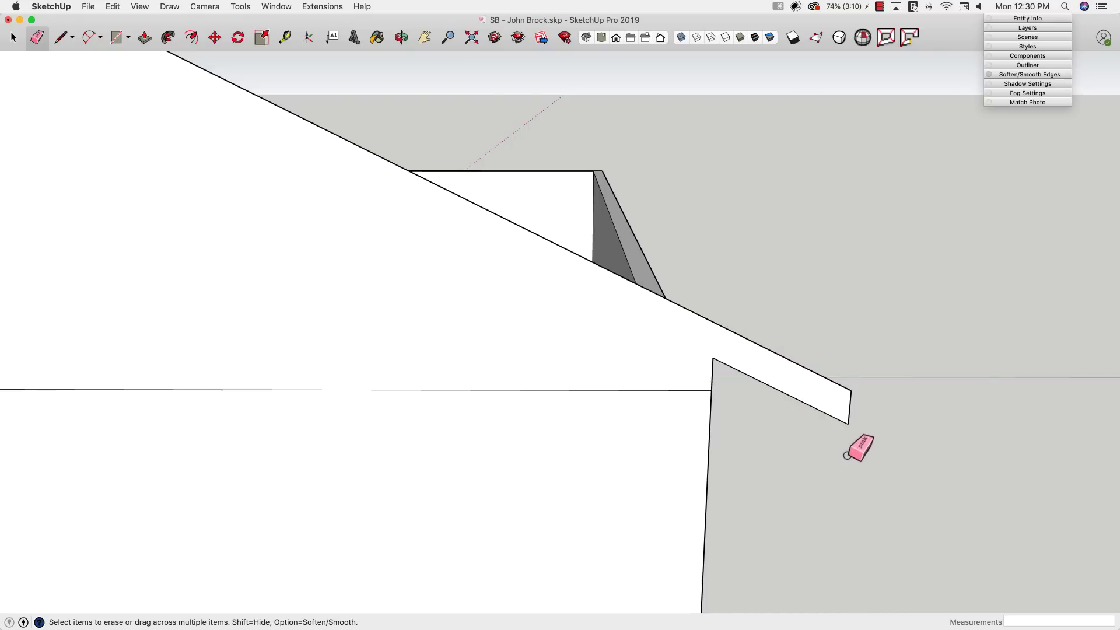
pyautogui.press('space')
pyautogui.click(628, 357)
pyautogui.scroll(-5, 628, 355)
pyautogui.moveTo(650, 370); pyautogui.dragTo(703, 416, button='middle')
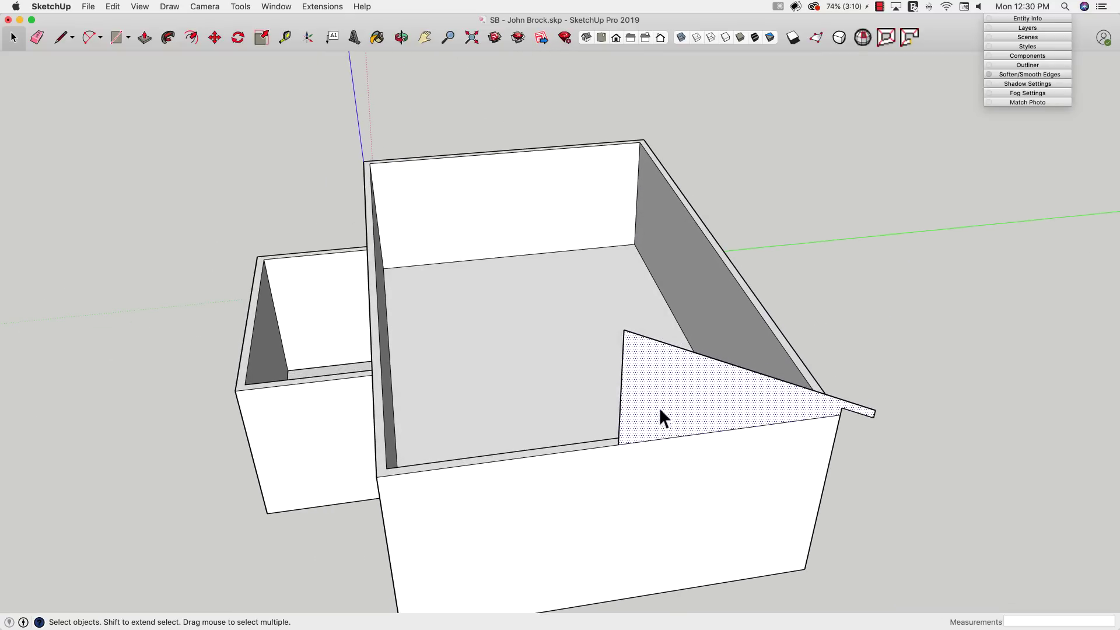
# Rotate a copy of the gable profile 180° about its base and erase the dividing middle edge
pyautogui.press('q')
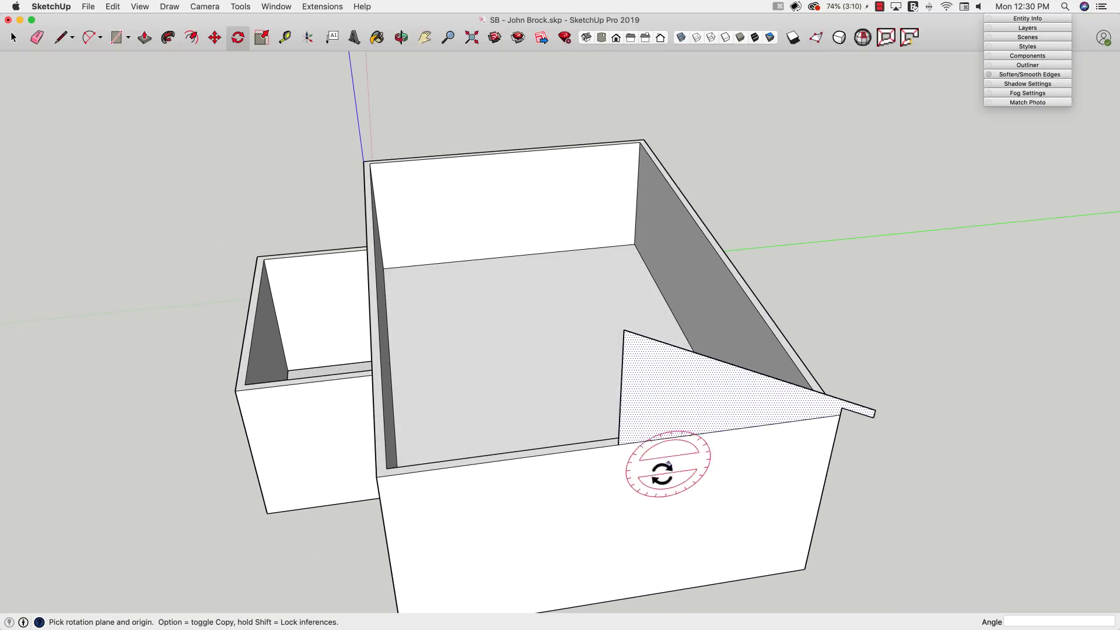
pyautogui.click(619, 445)
pyautogui.click(677, 436)
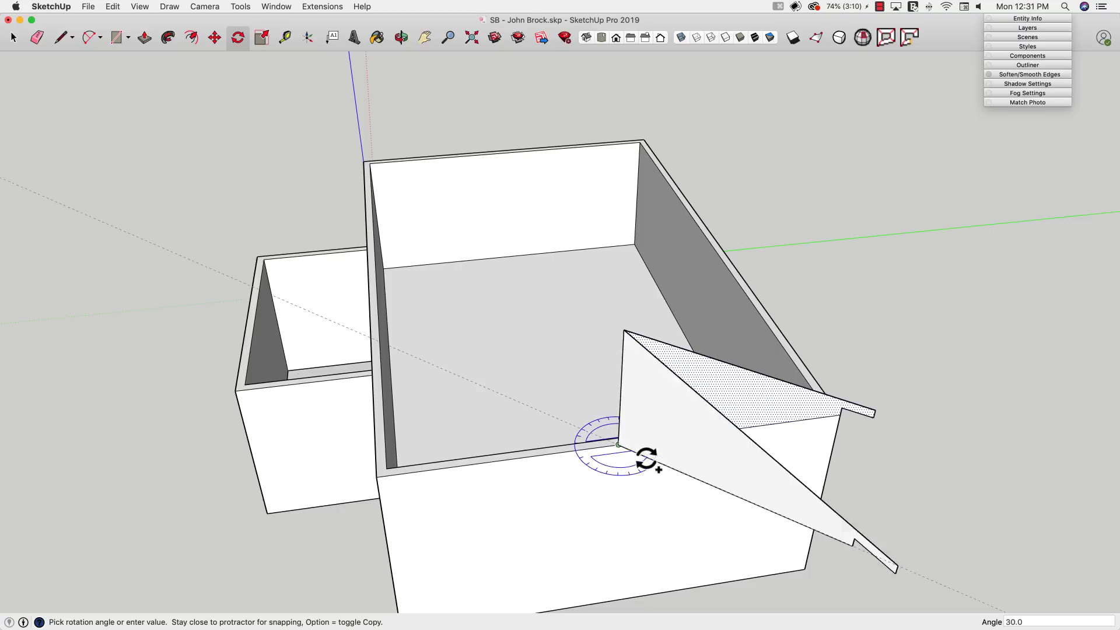
pyautogui.press('alt')
pyautogui.press('Escape')
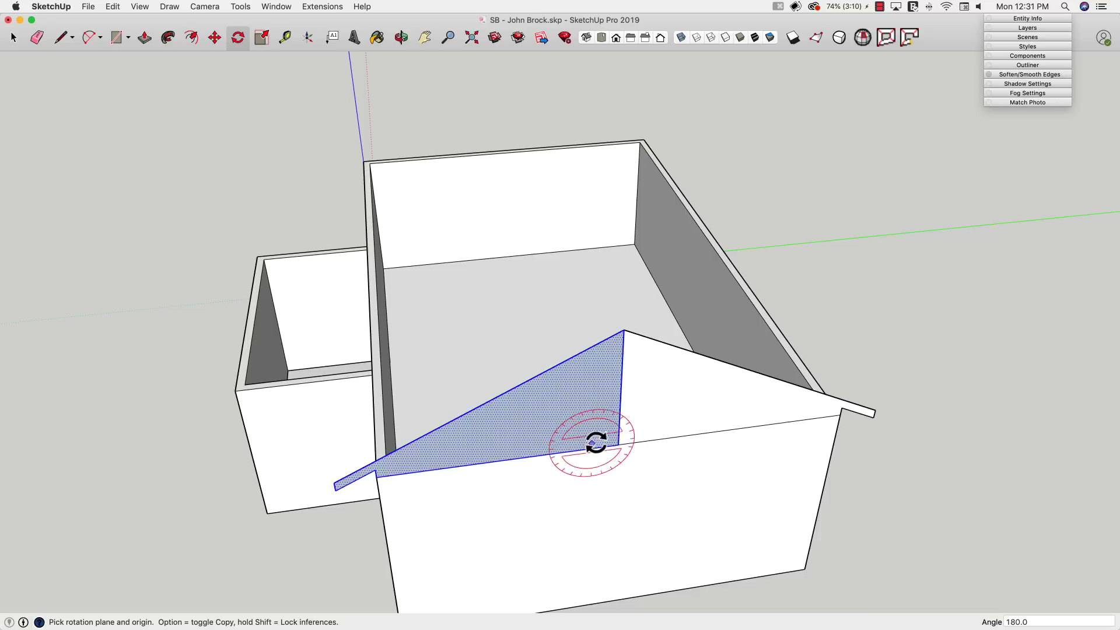
pyautogui.press('e')
pyautogui.click(618, 431)
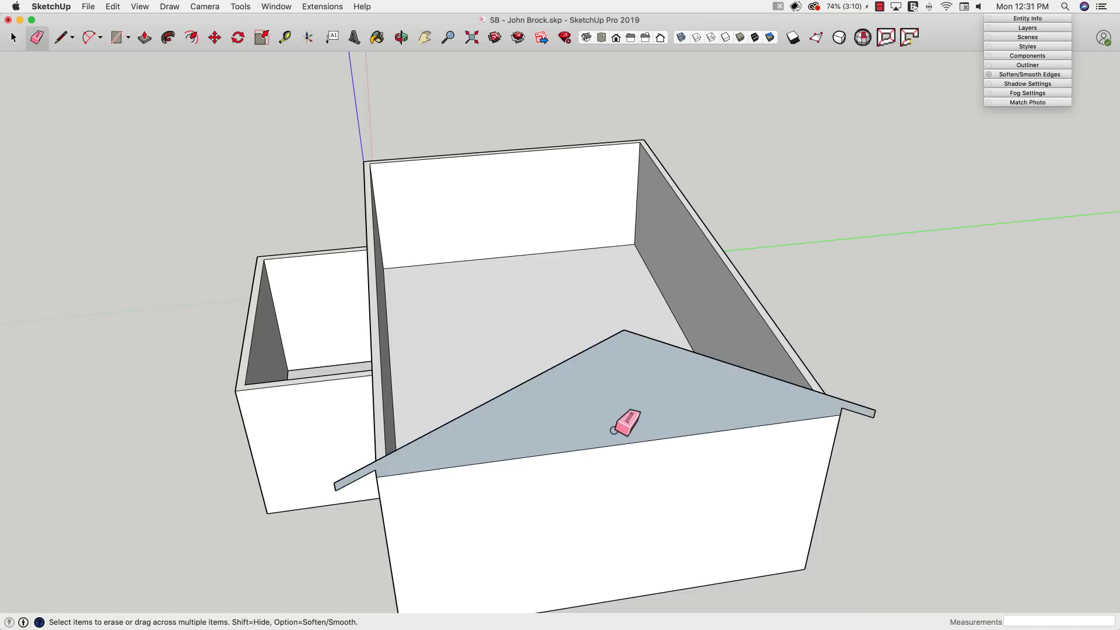
# Push/Pull the full gable profile 38' along the house to form the roof
pyautogui.moveTo(614, 430); pyautogui.dragTo(745, 270, button='middle')
pyautogui.press('p')
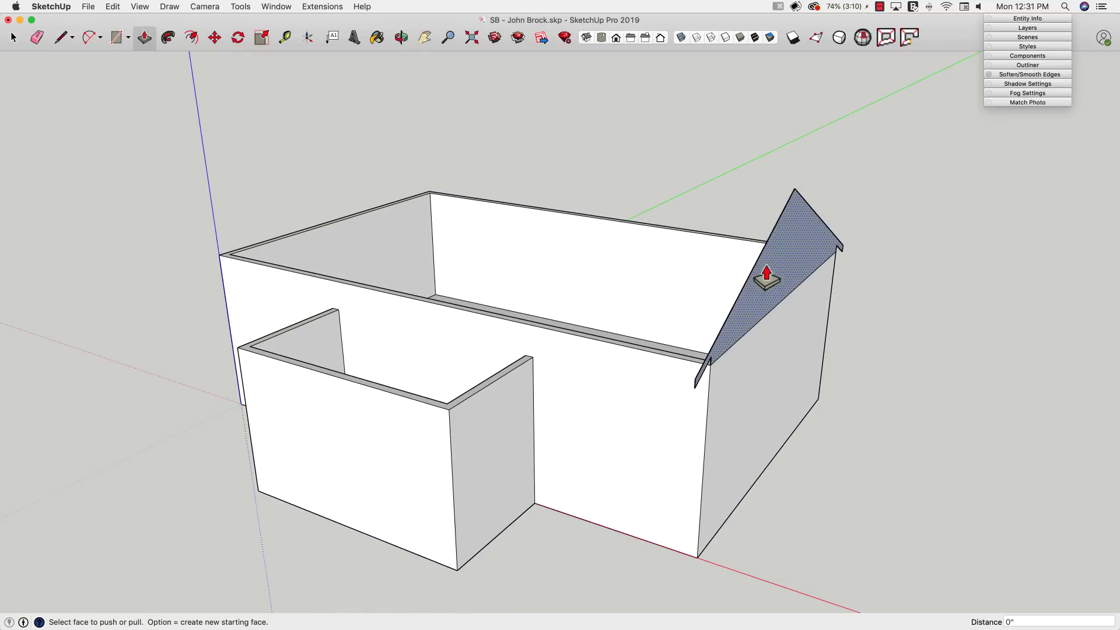
pyautogui.click(763, 298)
pyautogui.moveTo(615, 303); pyautogui.dragTo(478, 375, button='middle')
pyautogui.click(478, 408)
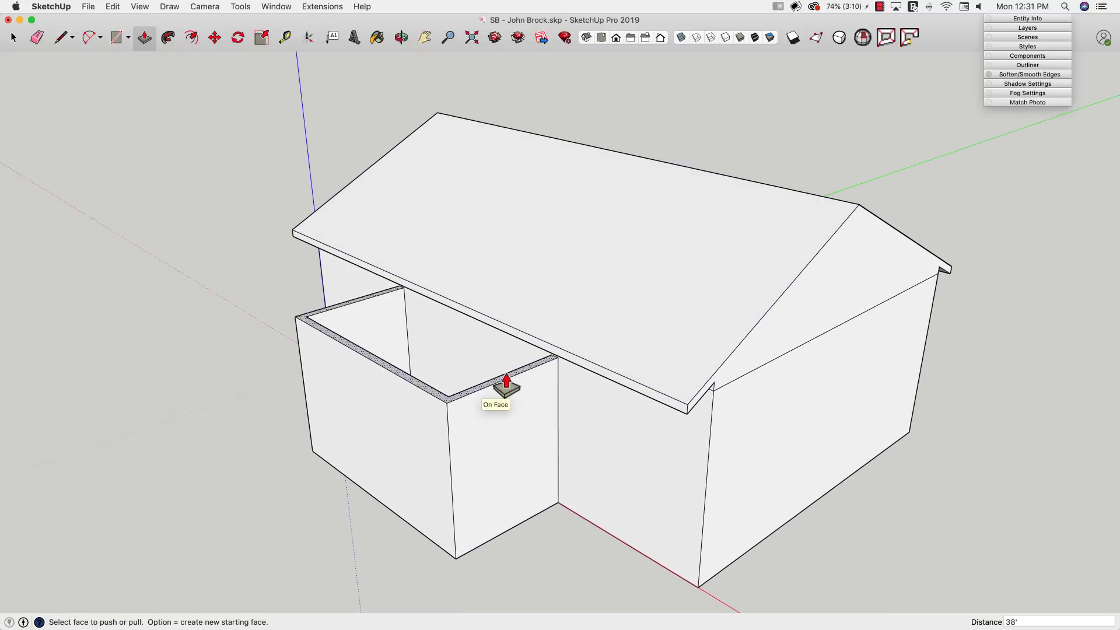
# Orbit around the model to view the front wing and the gable triangle under the roof
pyautogui.scroll(3, 509, 411)
pyautogui.moveTo(510, 411); pyautogui.dragTo(638, 335, button='middle')
pyautogui.press('space')
pyautogui.moveTo(342, 308); pyautogui.dragTo(738, 227, button='middle')
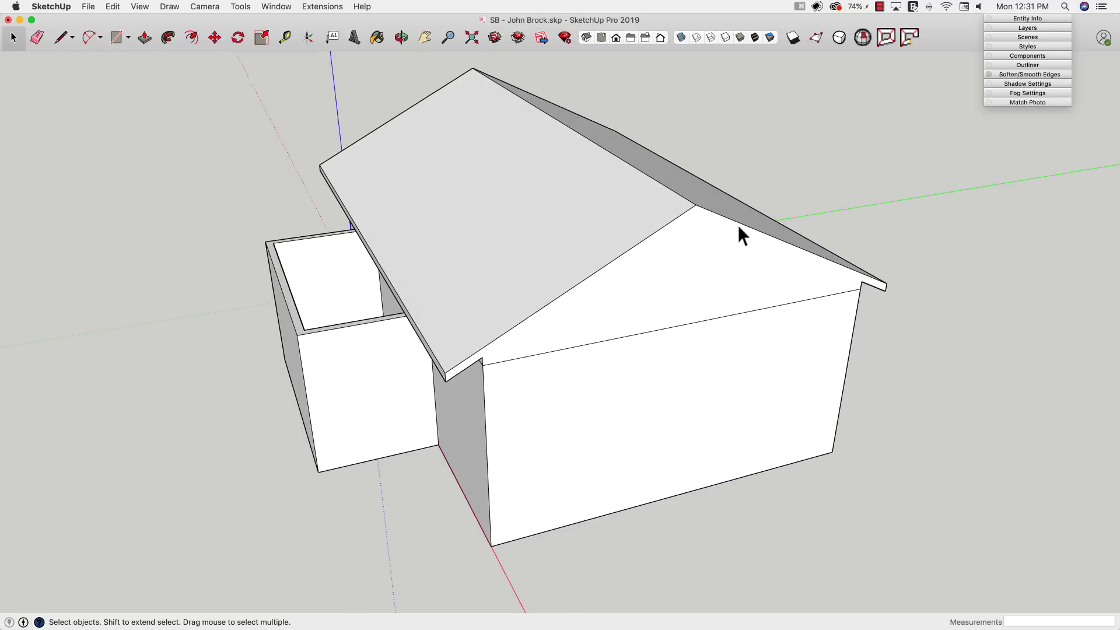
pyautogui.press('l')
pyautogui.click(696, 204)
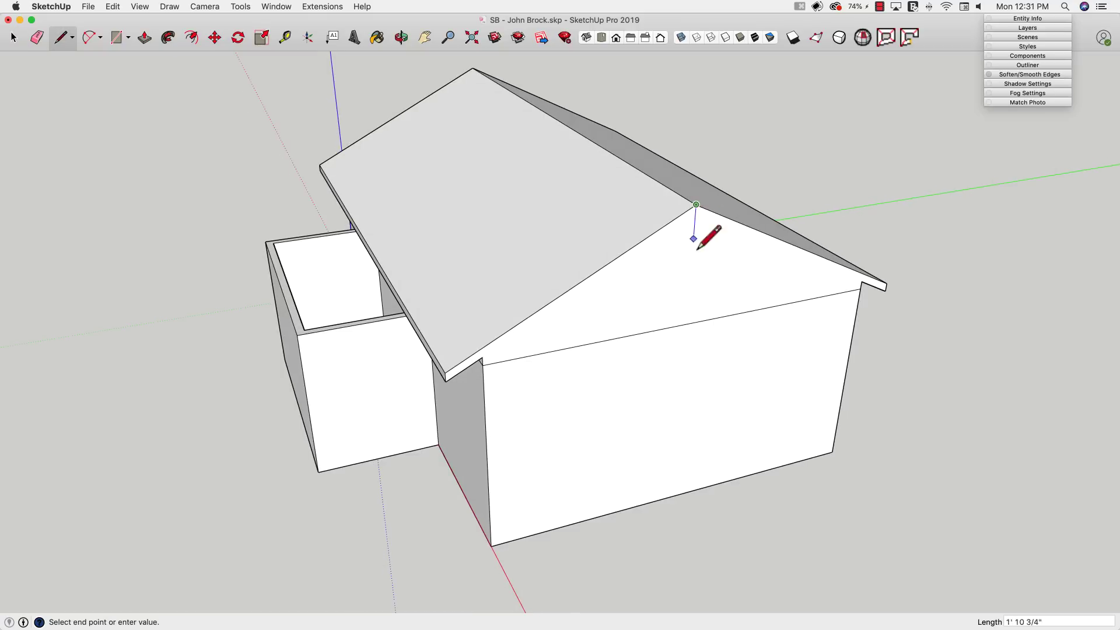
pyautogui.press('space')
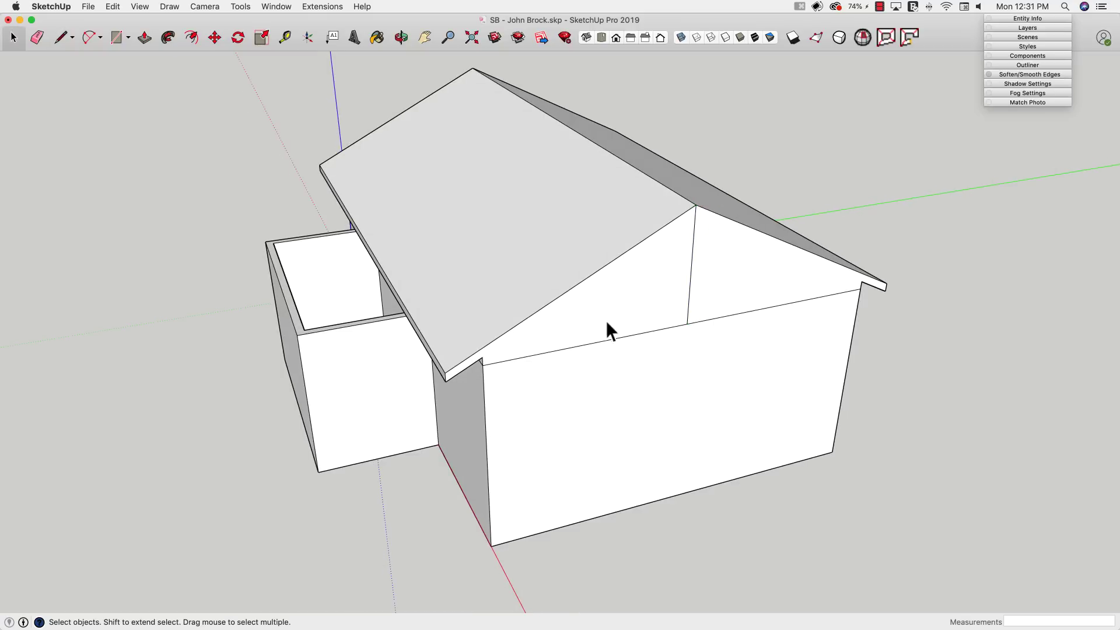
pyautogui.moveTo(605, 321); pyautogui.dragTo(589, 327, button='middle')
# Select the main roof's gable triangle and move a copy of it out beside the model
pyautogui.click(589, 327)
pyautogui.press('m')
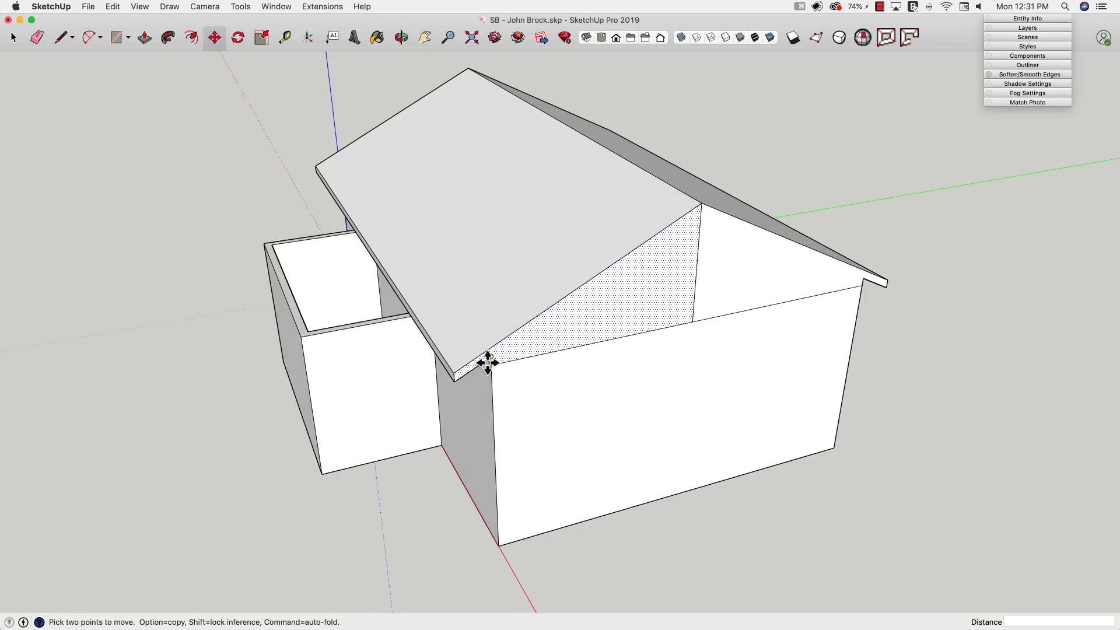
pyautogui.click(492, 365)
pyautogui.press('alt')
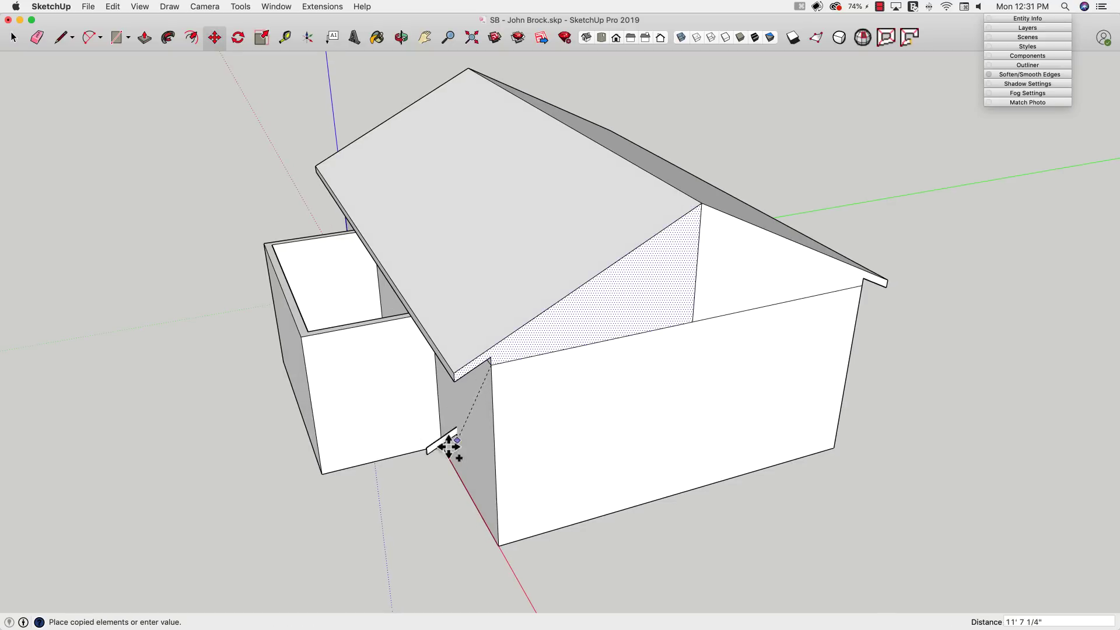
pyautogui.moveTo(338, 488); pyautogui.dragTo(605, 495, button='middle')
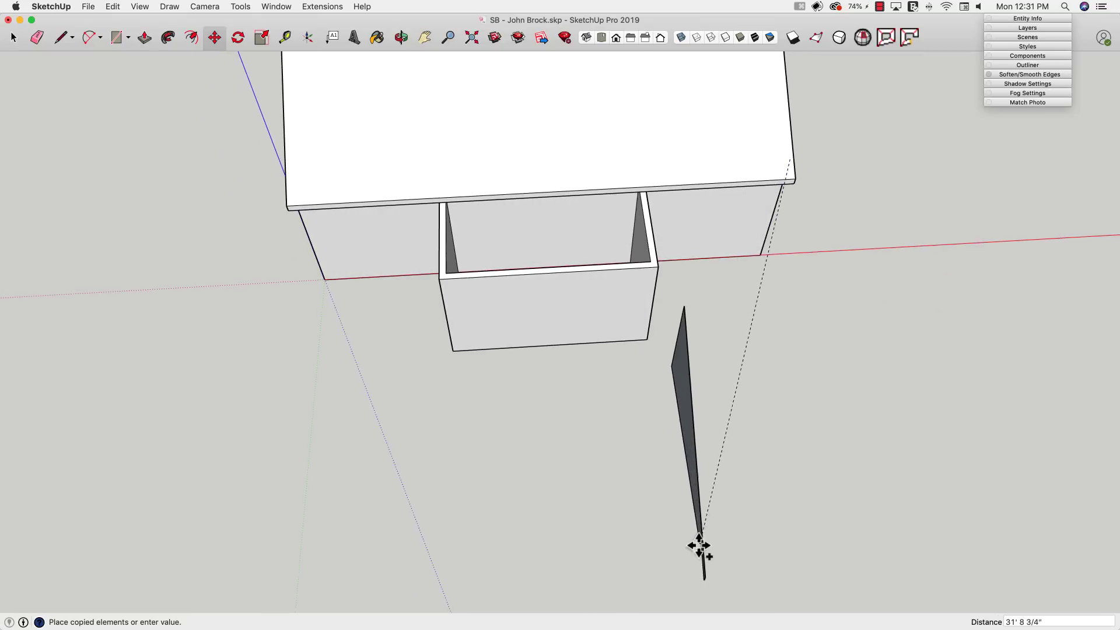
pyautogui.click(695, 549)
# Rotate the copied gable 90° and move it onto the front wing's end wall
pyautogui.press('q')
pyautogui.moveTo(695, 548); pyautogui.dragTo(298, 510, button='middle')
pyautogui.click(494, 429)
pyautogui.click(513, 440)
pyautogui.click(467, 451)
pyautogui.press('m')
pyautogui.click(295, 502)
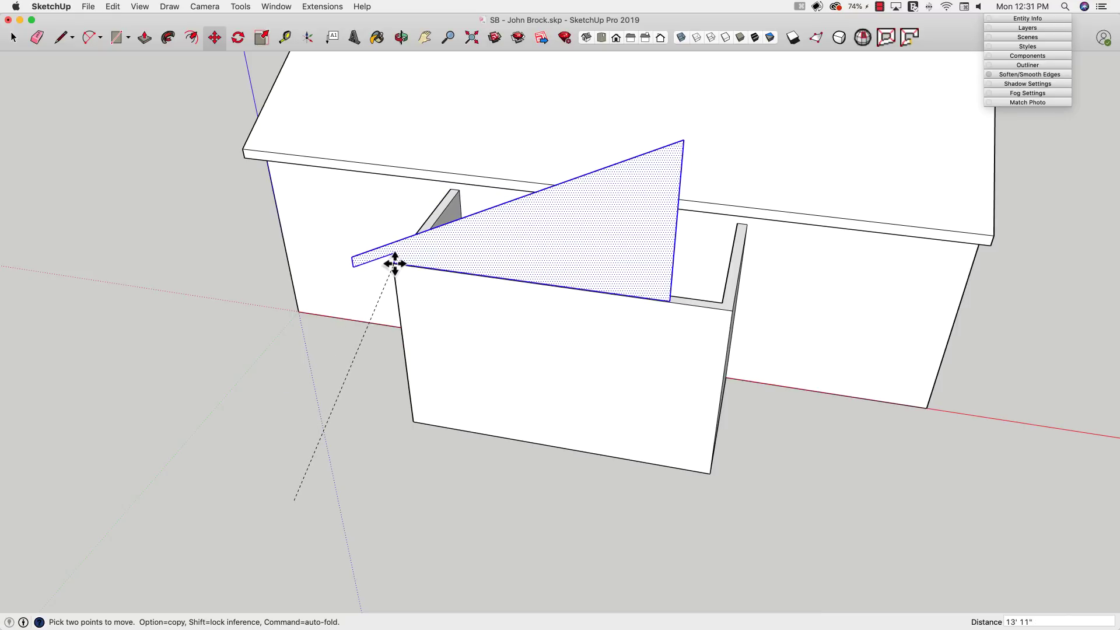
pyautogui.moveTo(395, 261)
pyautogui.mouseDown(button='middle')
pyautogui.moveTo(358, 370)
pyautogui.moveTo(338, 355)
pyautogui.moveTo(503, 429)
pyautogui.moveTo(512, 500)
pyautogui.mouseUp(button='middle')
# Draw a centre line from the wall's bottom midpoint and erase one gable half
pyautogui.press('l')
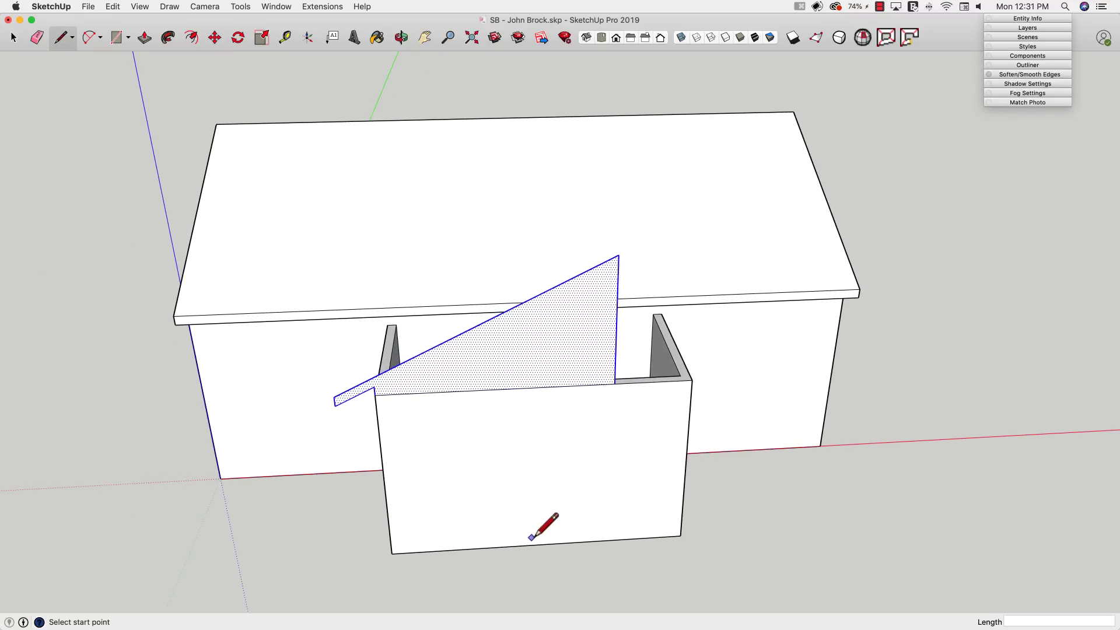
pyautogui.click(538, 545)
pyautogui.click(535, 297)
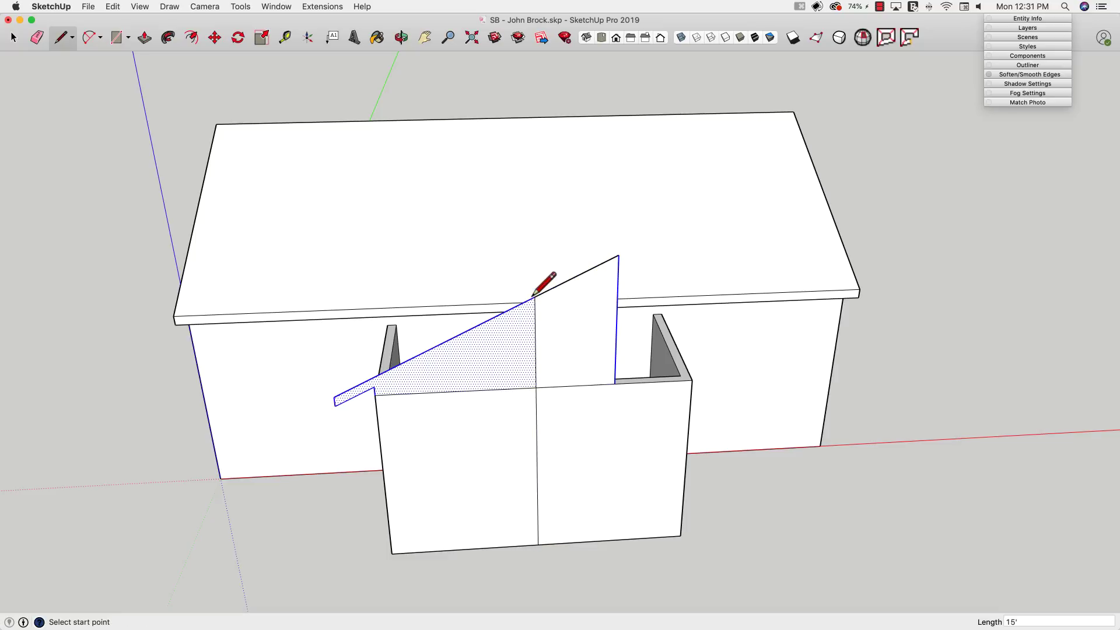
pyautogui.press('e')
pyautogui.moveTo(610, 258); pyautogui.dragTo(613, 255)
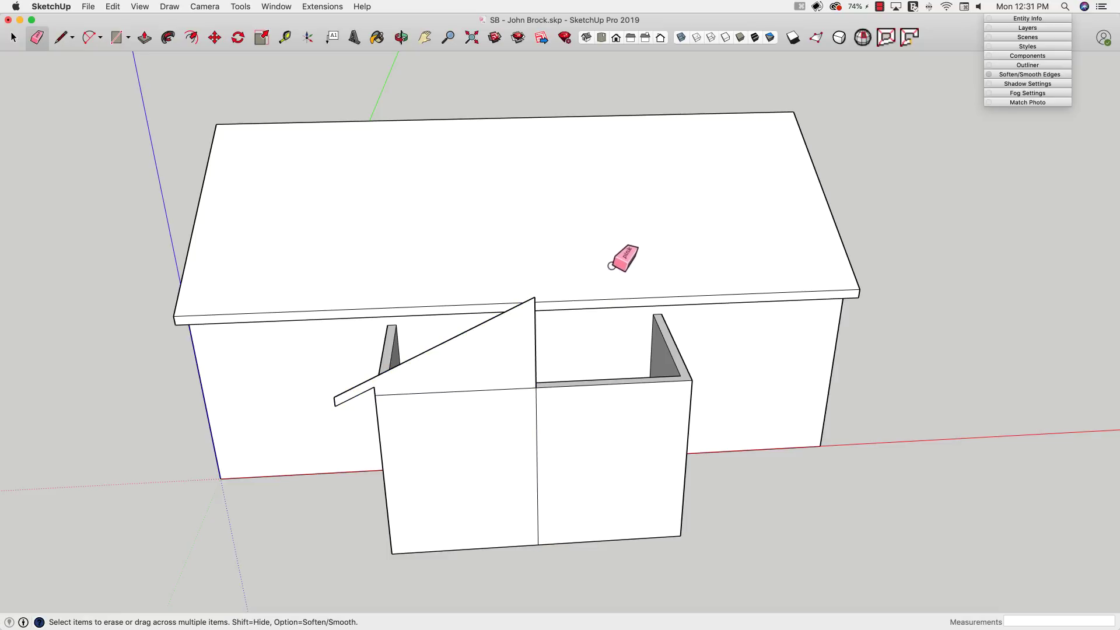
# Mirror the remaining half gable with a 180° rotated copy, then erase the centre line
pyautogui.press('space')
pyautogui.moveTo(510, 370); pyautogui.dragTo(506, 412, button='middle')
pyautogui.click(505, 409)
pyautogui.press('q')
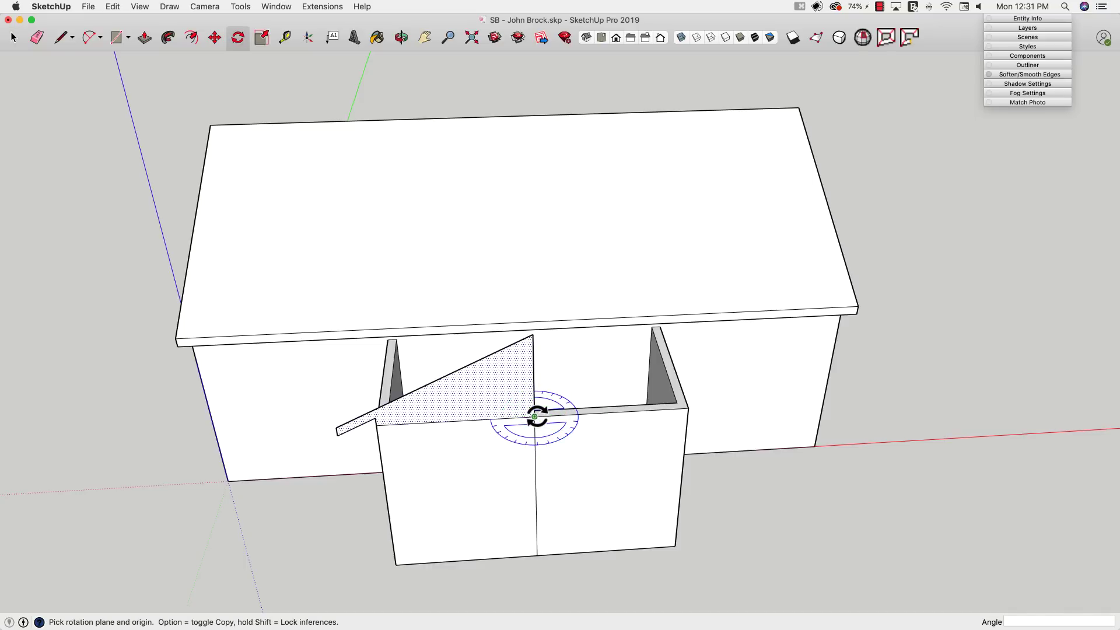
pyautogui.click(535, 416)
pyautogui.click(514, 418)
pyautogui.press('alt')
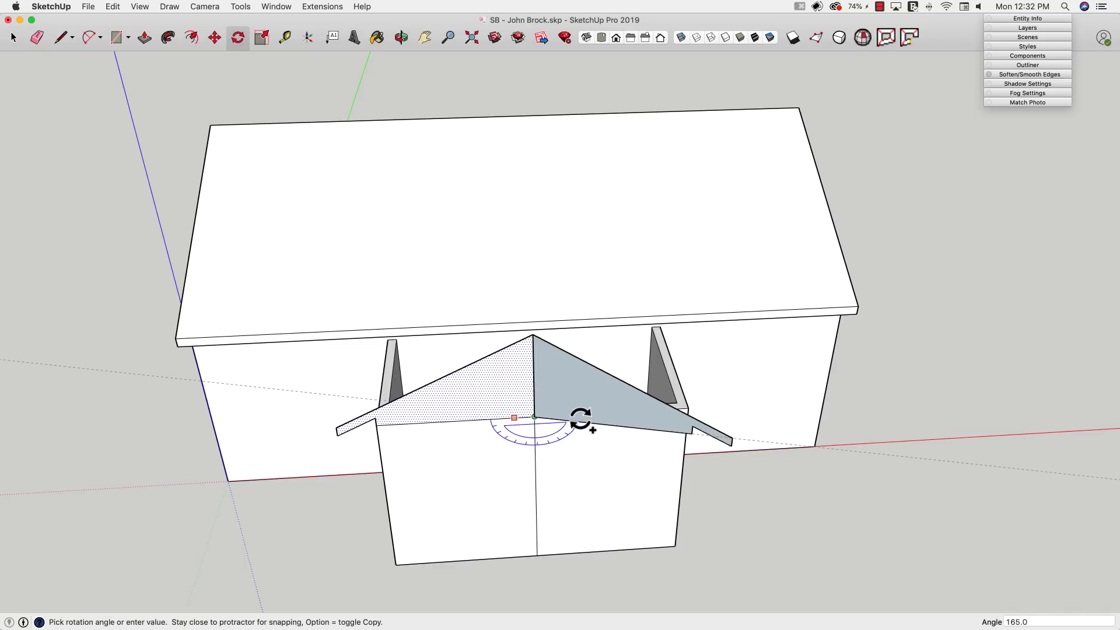
pyautogui.press('e')
pyautogui.click(535, 393)
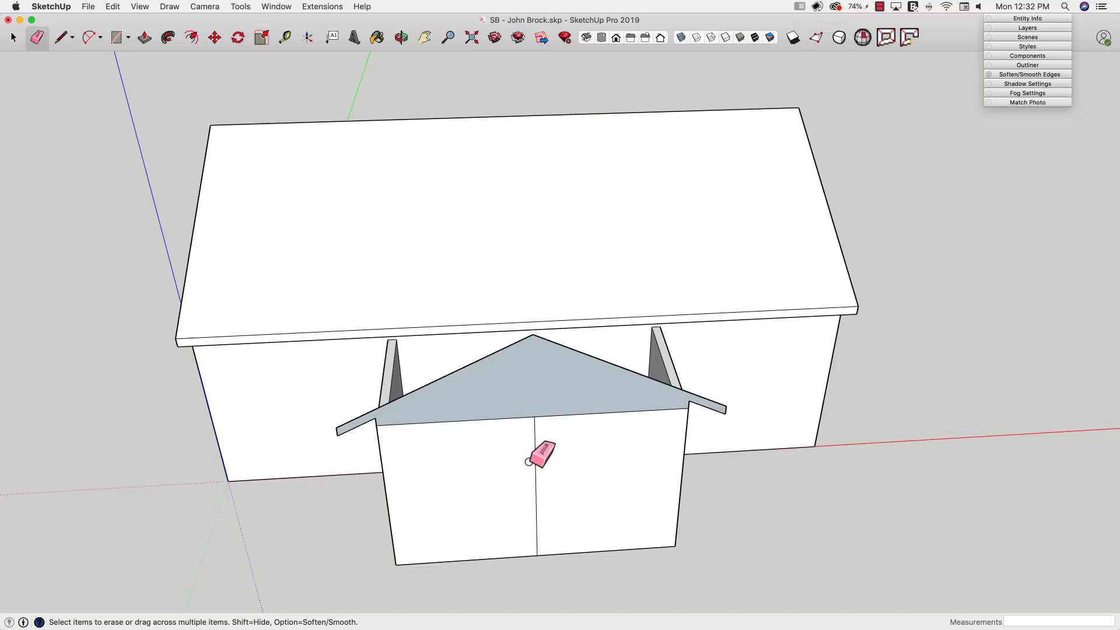
pyautogui.click(537, 455)
# Push/pull the front gable's sloped edges back into the main roof as roof slabs
pyautogui.moveTo(543, 440); pyautogui.dragTo(642, 450, button='middle')
pyautogui.press('p')
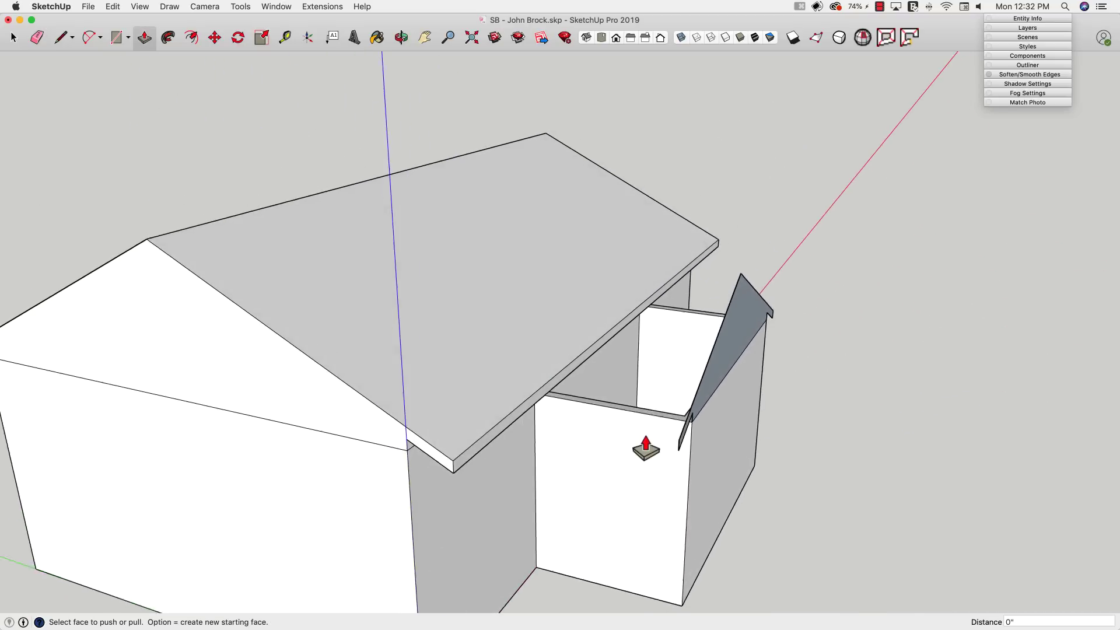
pyautogui.moveTo(738, 345); pyautogui.dragTo(505, 248)
# Orbit around to inspect where the new front roof meets the main roof and eave
pyautogui.moveTo(486, 305); pyautogui.dragTo(548, 327, button='middle')
pyautogui.press('space')
pyautogui.moveTo(611, 309)
pyautogui.mouseDown(button='middle')
pyautogui.moveTo(643, 300)
pyautogui.moveTo(637, 333)
pyautogui.moveTo(828, 375)
pyautogui.moveTo(946, 353)
pyautogui.moveTo(576, 402)
pyautogui.moveTo(468, 388)
pyautogui.moveTo(521, 396)
pyautogui.moveTo(480, 380)
pyautogui.moveTo(465, 420)
pyautogui.moveTo(365, 336)
pyautogui.moveTo(266, 441)
pyautogui.mouseUp(button='middle')
pyautogui.press('l')
pyautogui.moveTo(405, 344); pyautogui.dragTo(269, 471, button='middle')
# Draw edges linking the roof corner, eave and fascia endpoints along the front roof's eave
pyautogui.click(265, 472)
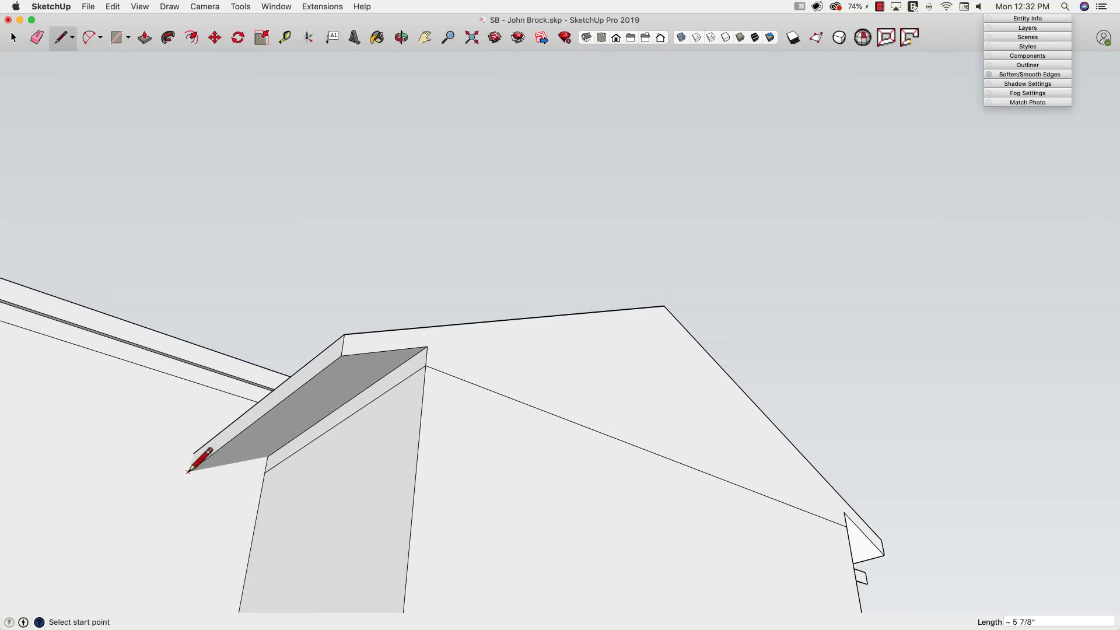
pyautogui.click(268, 456)
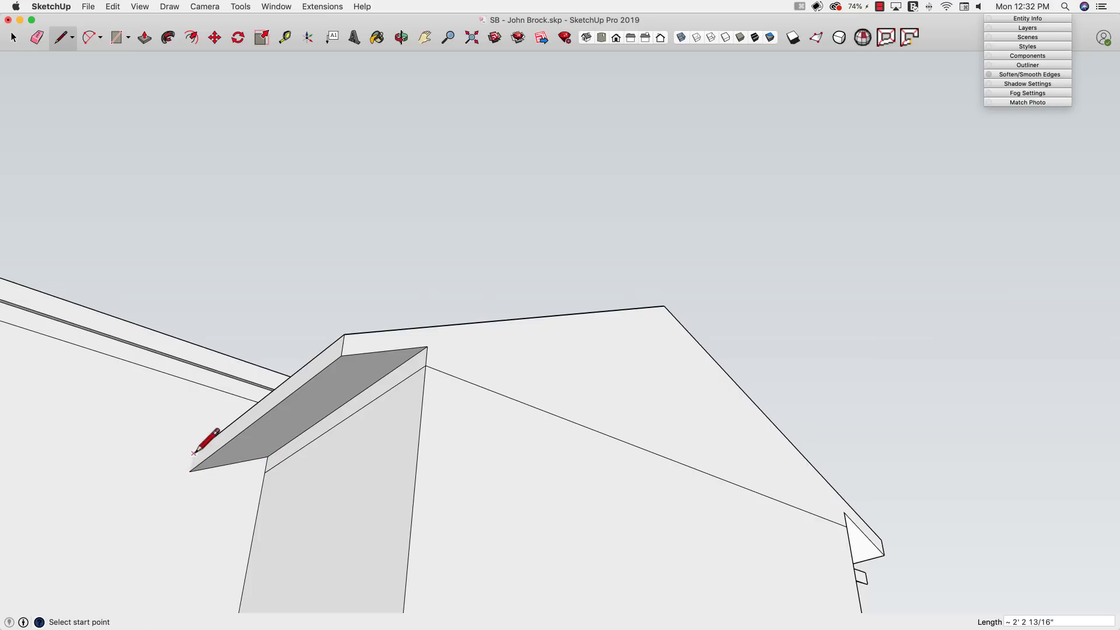
pyautogui.click(194, 452)
pyautogui.scroll(-3, 201, 447)
pyautogui.scroll(6, 295, 400)
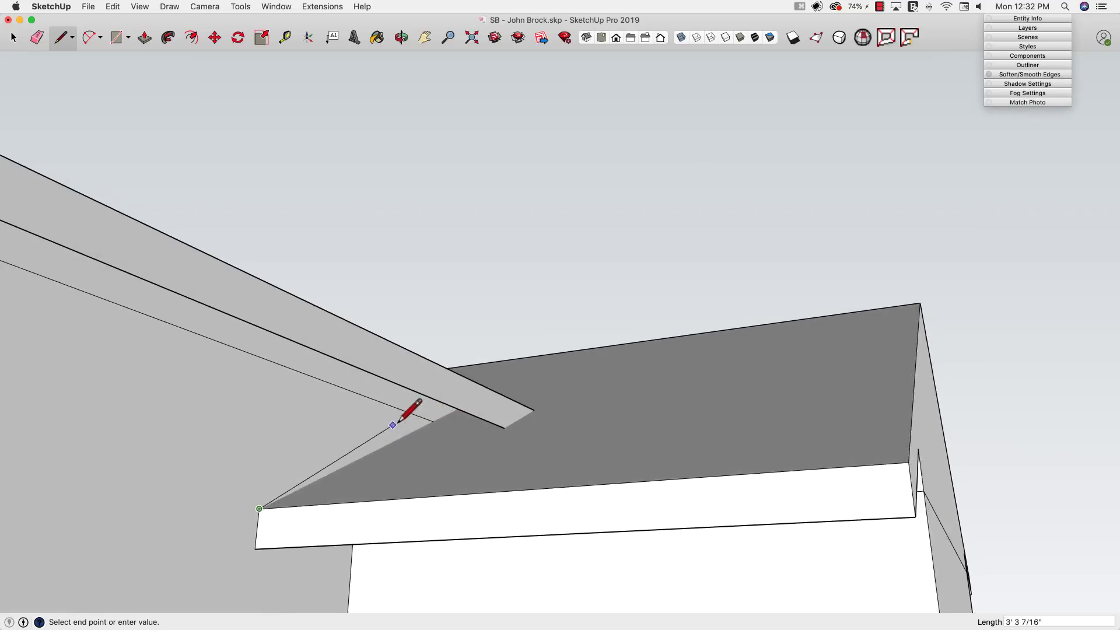
pyautogui.moveTo(400, 420); pyautogui.dragTo(456, 396, button='middle')
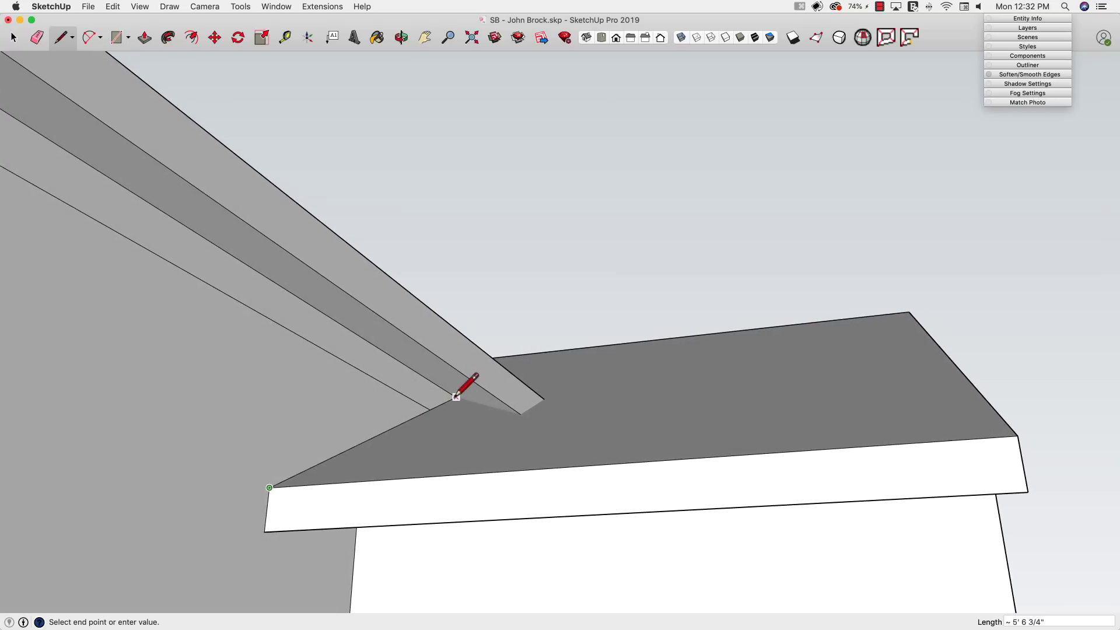
pyautogui.click(456, 397)
pyautogui.click(520, 414)
pyautogui.click(521, 413)
# Connect the front roof edge to the main roof's eave and close the fascia face
pyautogui.moveTo(540, 400); pyautogui.dragTo(665, 408, button='middle')
pyautogui.click(464, 271)
pyautogui.click(663, 420)
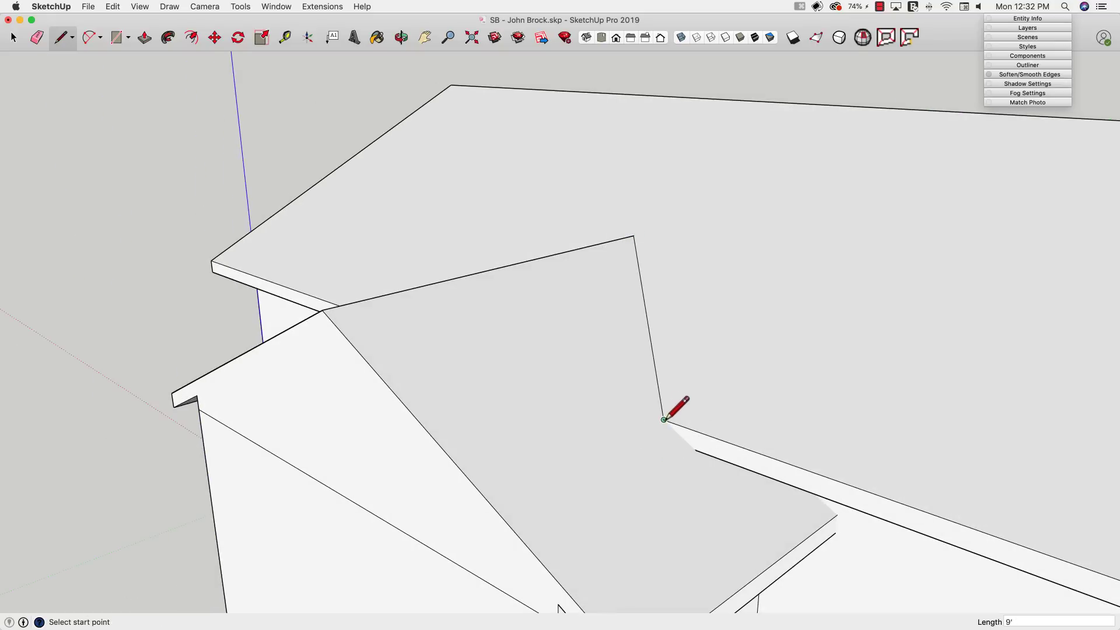
pyautogui.click(664, 420)
pyautogui.moveTo(695, 450); pyautogui.dragTo(691, 338, button='middle')
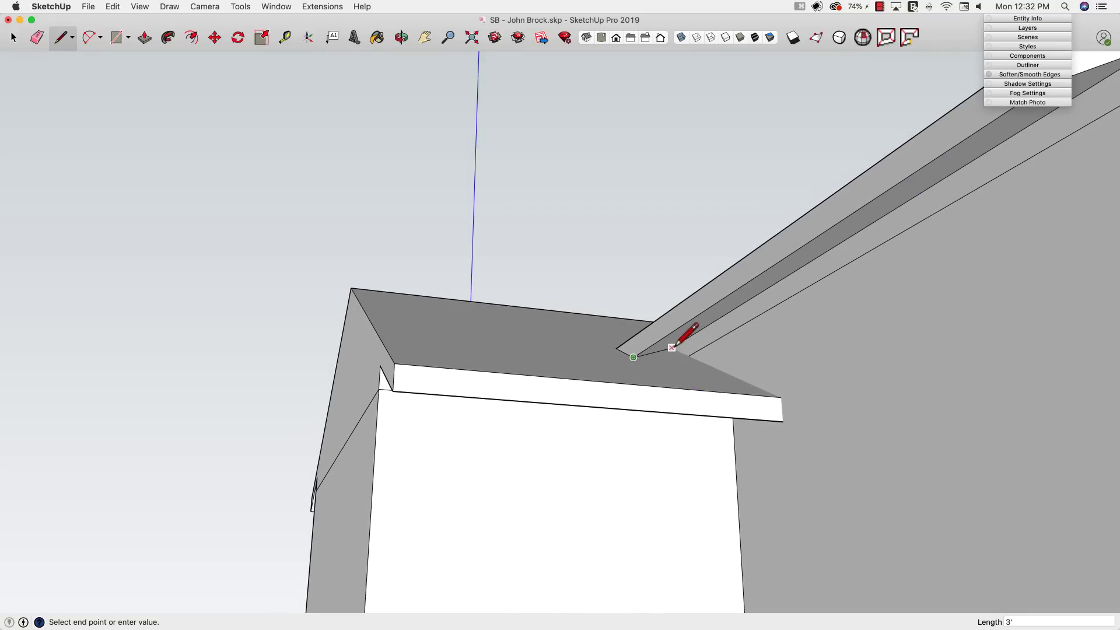
pyautogui.click(672, 348)
pyautogui.click(781, 397)
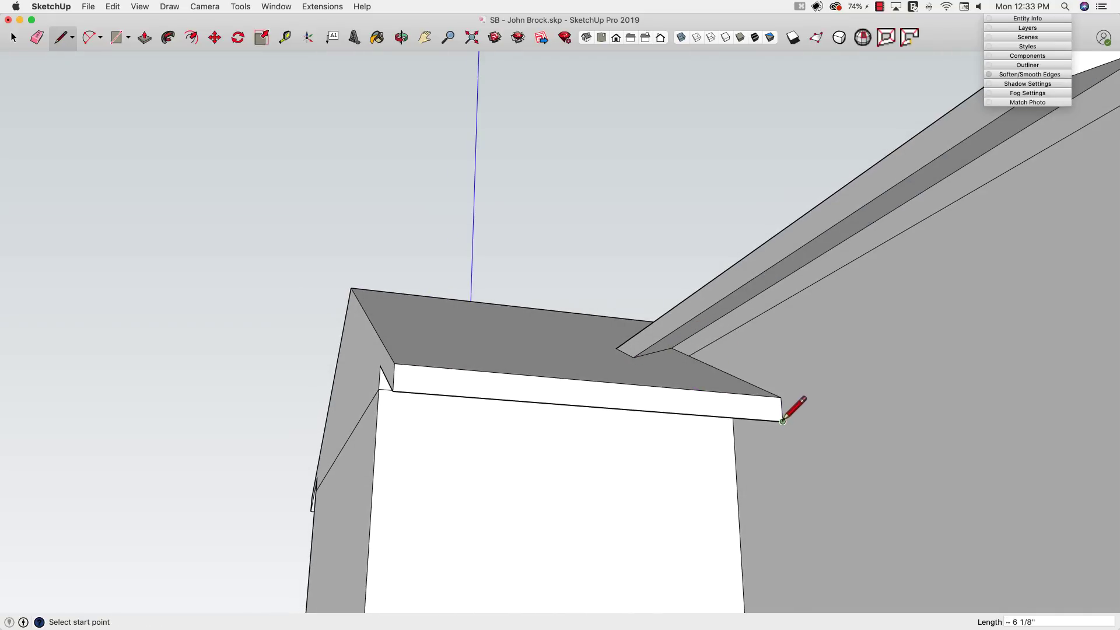
pyautogui.moveTo(783, 421); pyautogui.dragTo(750, 400, button='middle')
pyautogui.click(747, 401)
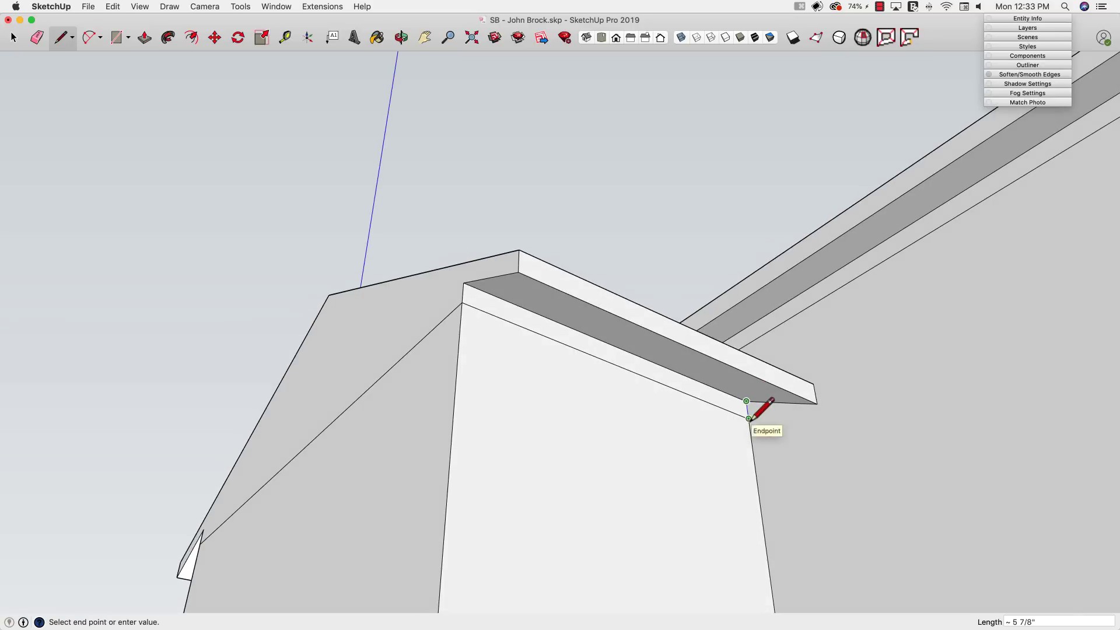
pyautogui.click(749, 418)
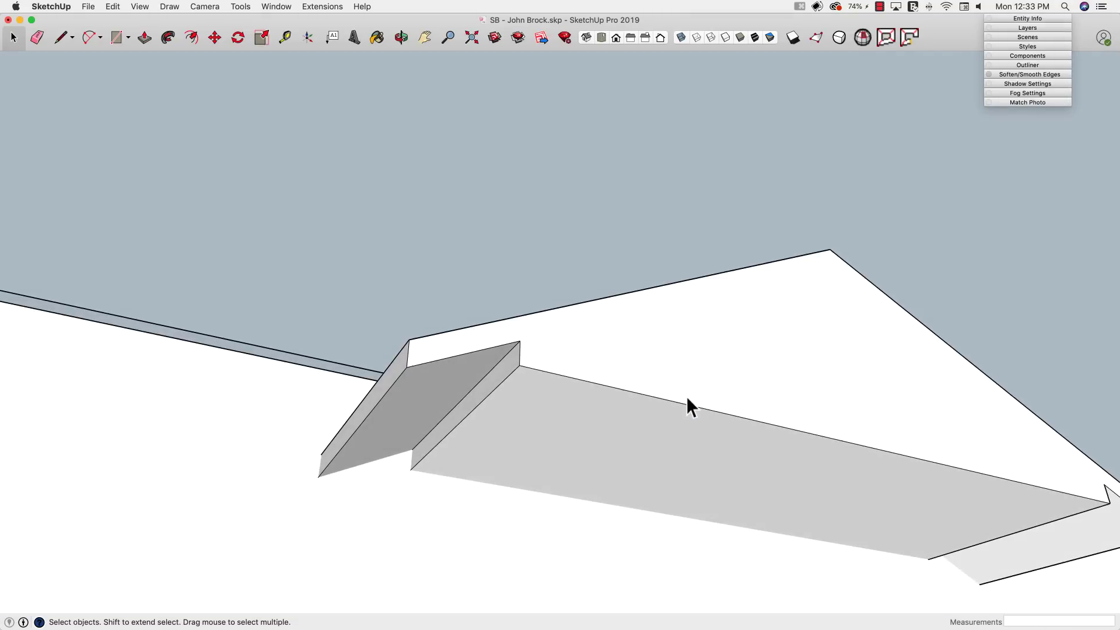
# Delete the leftover slab face and erase the four loose parallel edges and apex edge
pyautogui.click(656, 383)
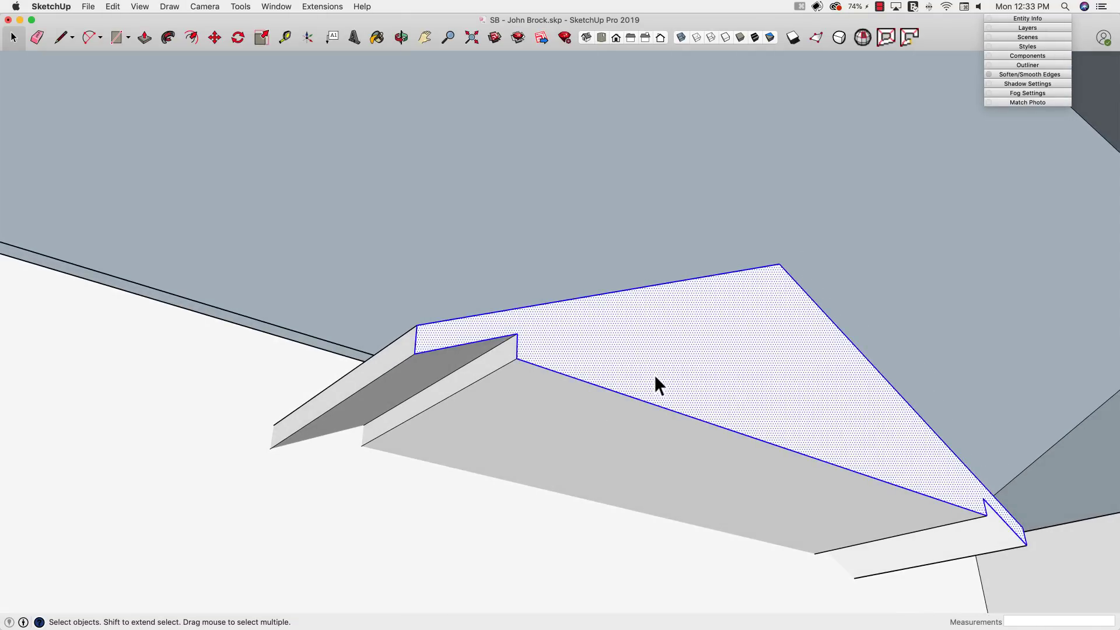
pyautogui.press('Delete')
pyautogui.press('e')
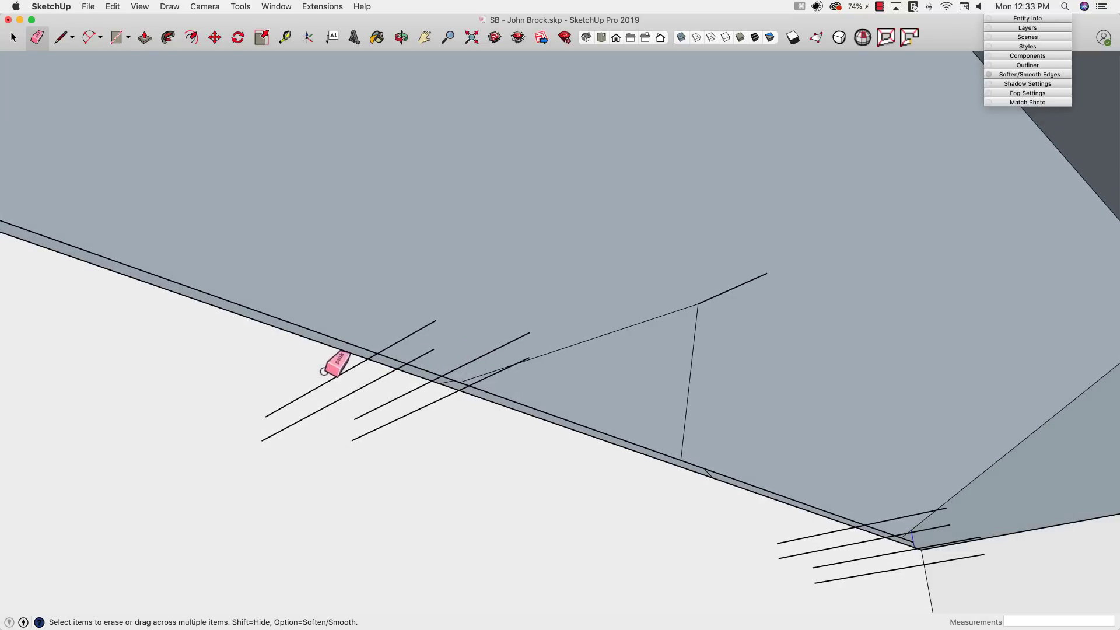
pyautogui.moveTo(319, 373)
pyautogui.mouseDown()
pyautogui.moveTo(428, 417)
pyautogui.moveTo(373, 372)
pyautogui.mouseUp()
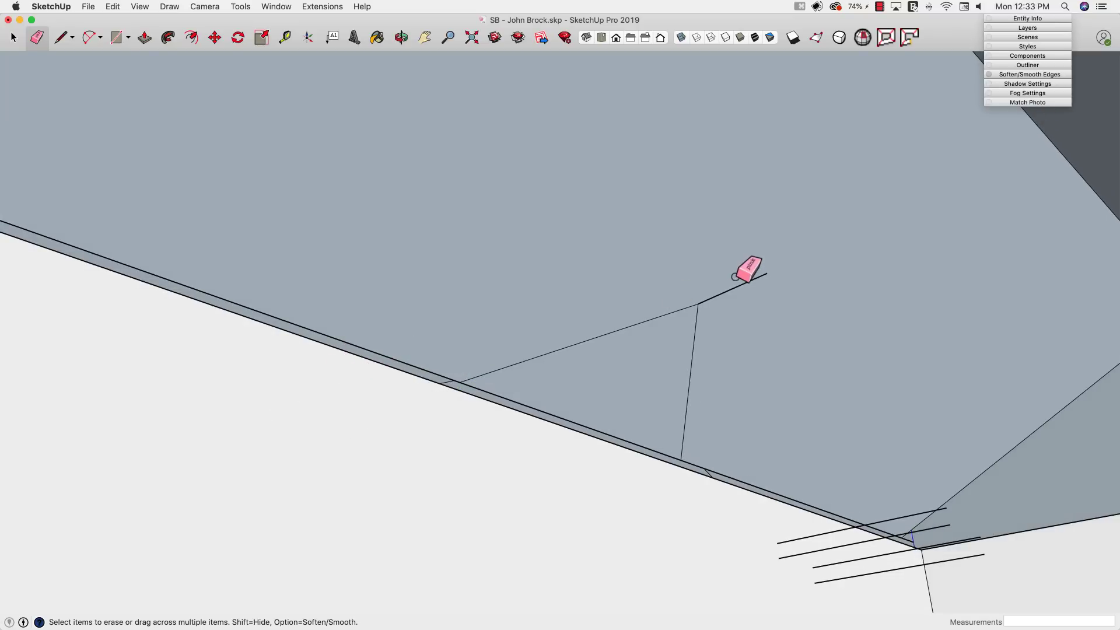
pyautogui.moveTo(739, 278); pyautogui.dragTo(745, 286)
# Erase the remaining stray edges and the long edge so the roof faces merge
pyautogui.moveTo(815, 533)
pyautogui.mouseDown()
pyautogui.moveTo(863, 575)
pyautogui.moveTo(780, 525)
pyautogui.mouseUp()
pyautogui.moveTo(780, 525)
pyautogui.mouseDown(button='middle')
pyautogui.moveTo(668, 443)
pyautogui.moveTo(655, 418)
pyautogui.moveTo(697, 403)
pyautogui.moveTo(725, 409)
pyautogui.moveTo(694, 411)
pyautogui.moveTo(631, 487)
pyautogui.mouseUp(button='middle')
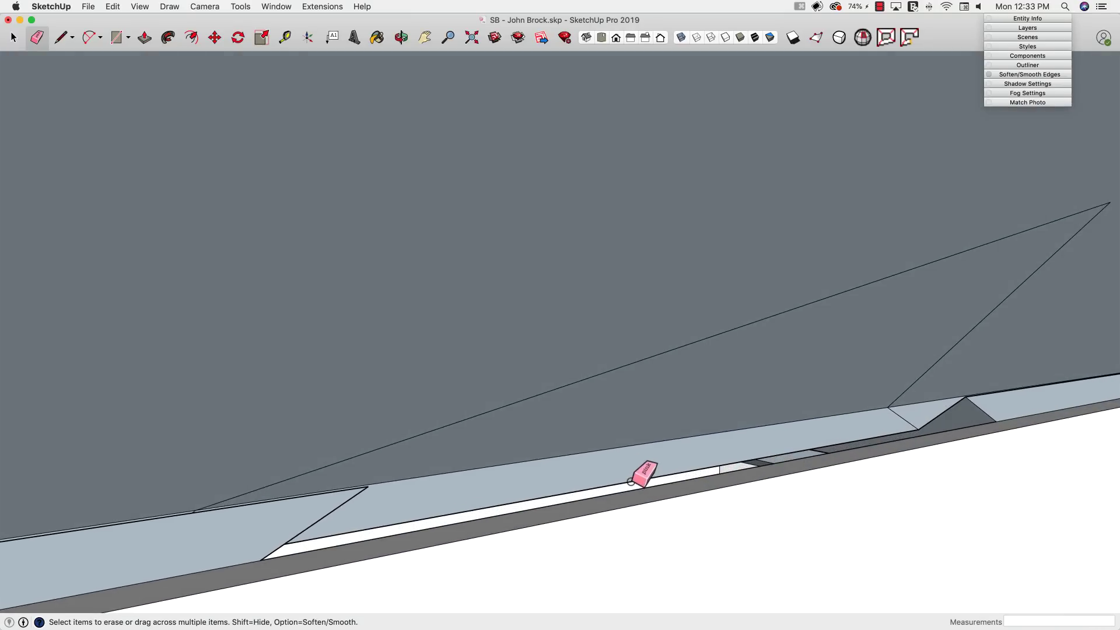
pyautogui.moveTo(625, 453)
pyautogui.mouseDown()
pyautogui.moveTo(637, 482)
pyautogui.moveTo(635, 467)
pyautogui.mouseUp()
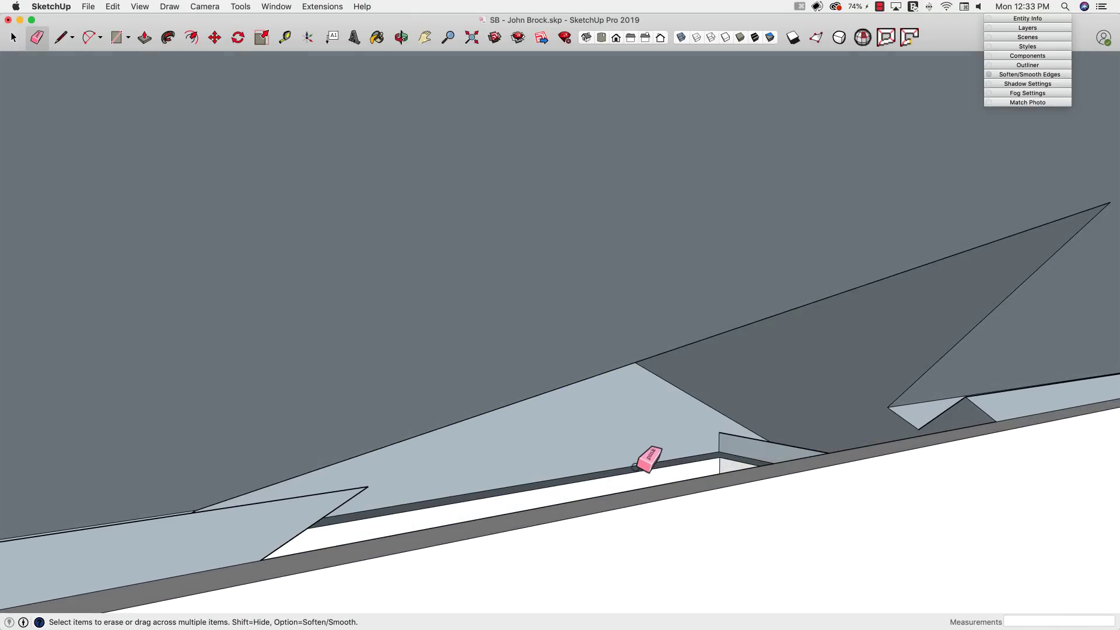
pyautogui.moveTo(635, 467); pyautogui.dragTo(671, 445, button='middle')
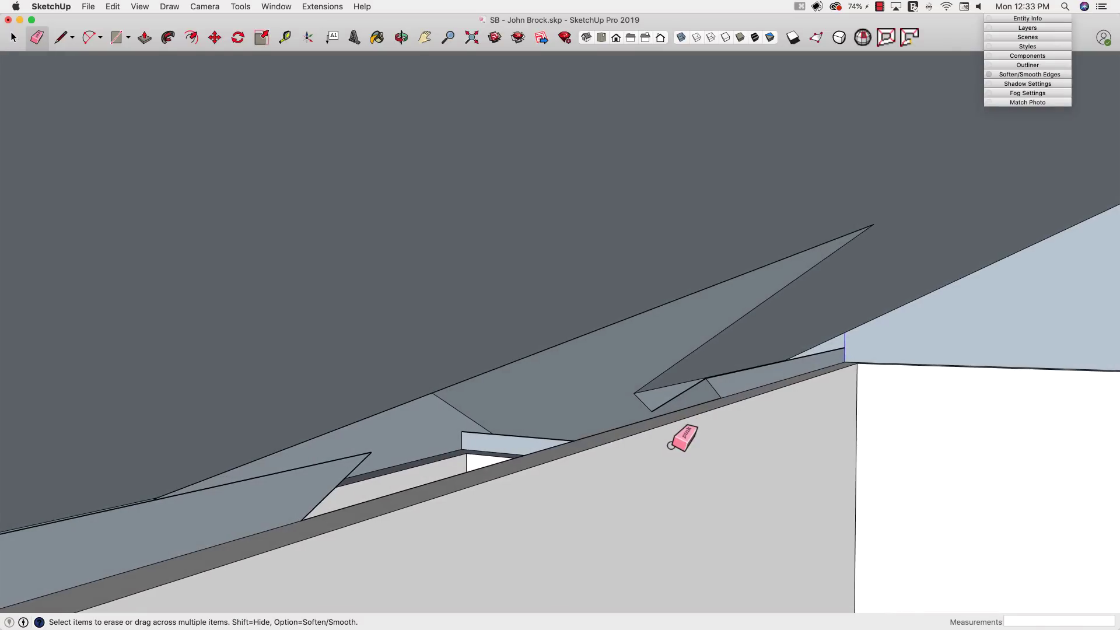
pyautogui.scroll(-10, 670, 445)
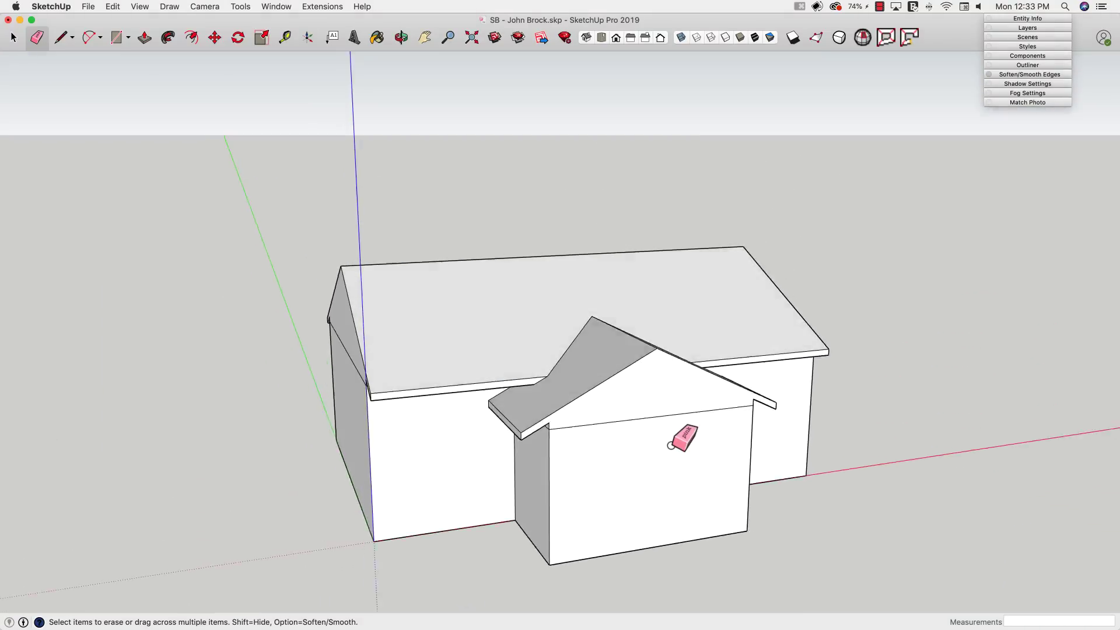
pyautogui.scroll(6, 671, 445)
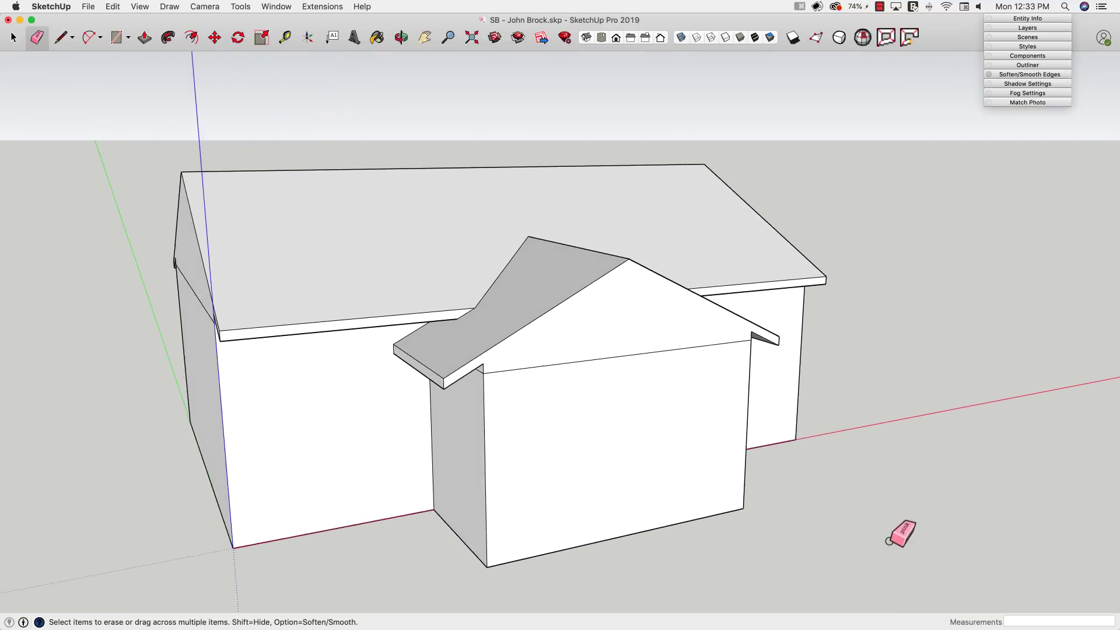
pyautogui.moveTo(889, 541); pyautogui.dragTo(837, 551, button='middle')
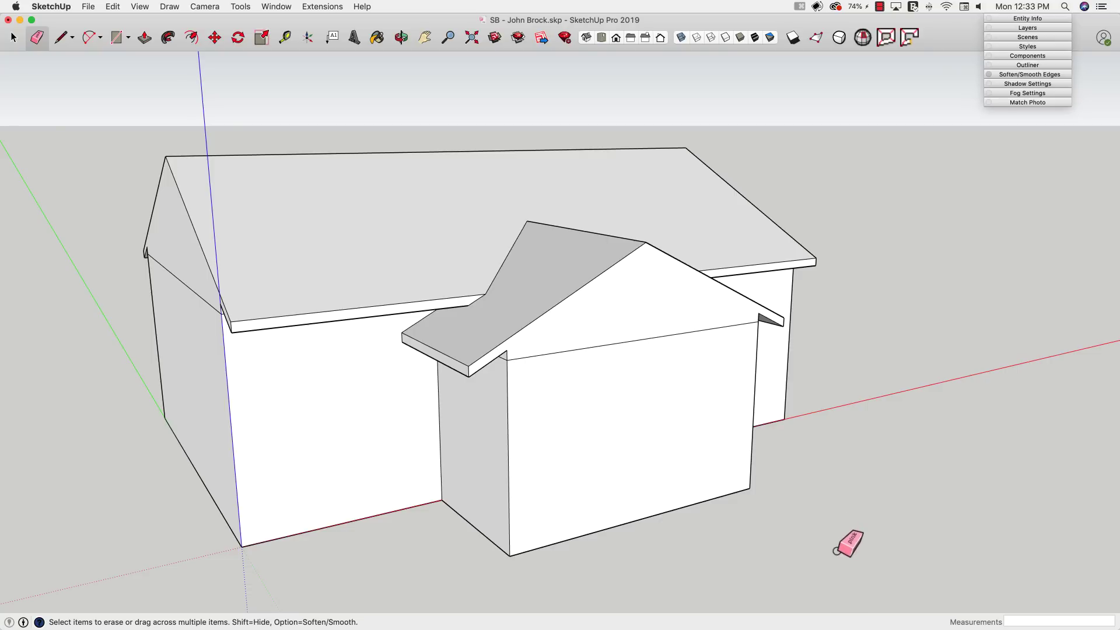